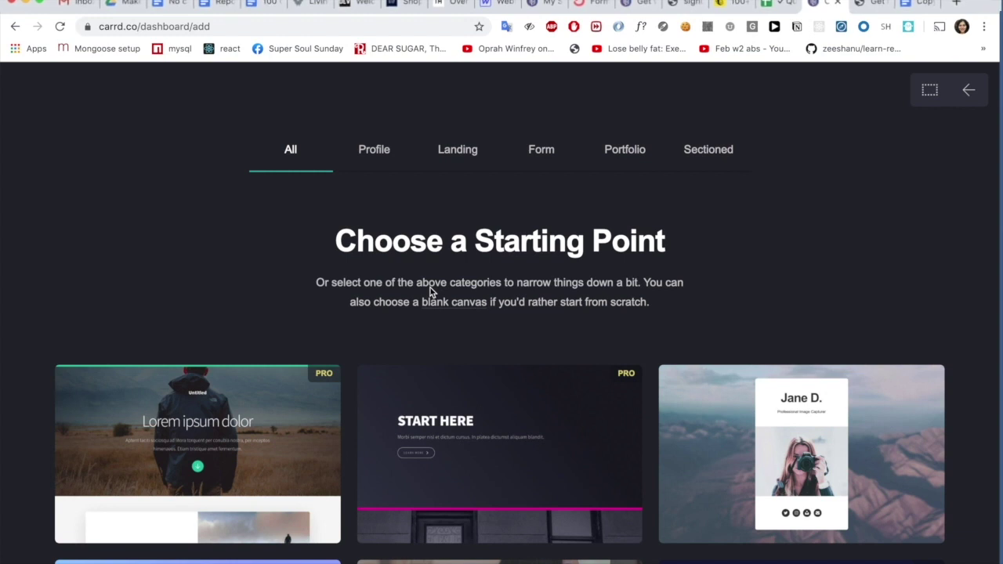
- Scroll through the Carrd starting template gallery
scroll(160, 106, "down", 1)
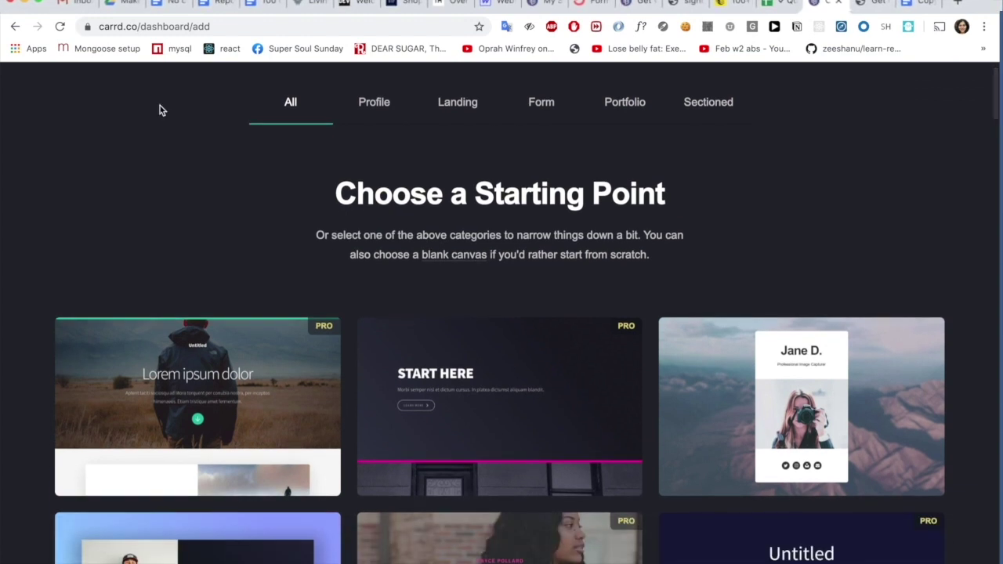
scroll(160, 108, "down", 3)
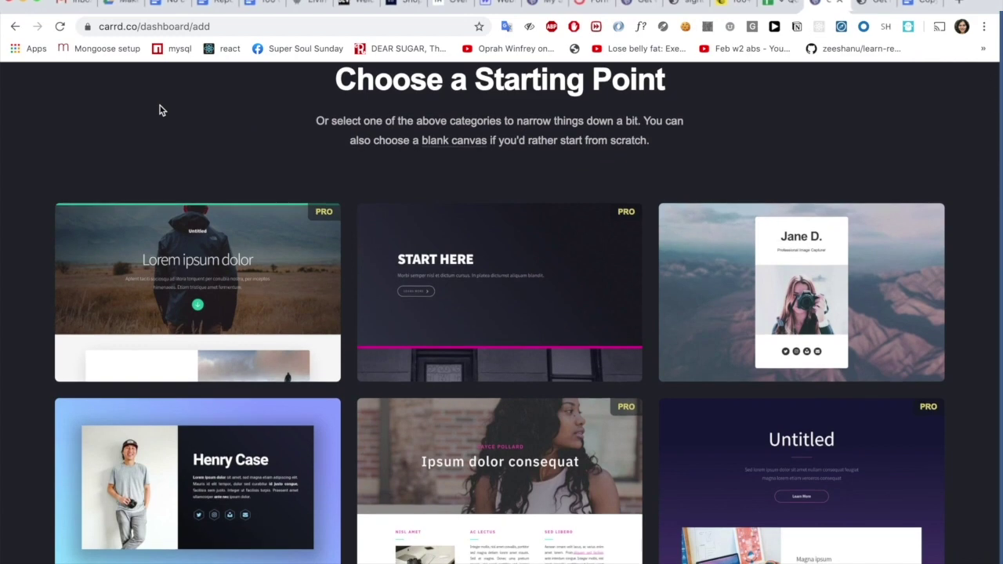
scroll(160, 106, "down", 3)
scroll(160, 108, "down", 4)
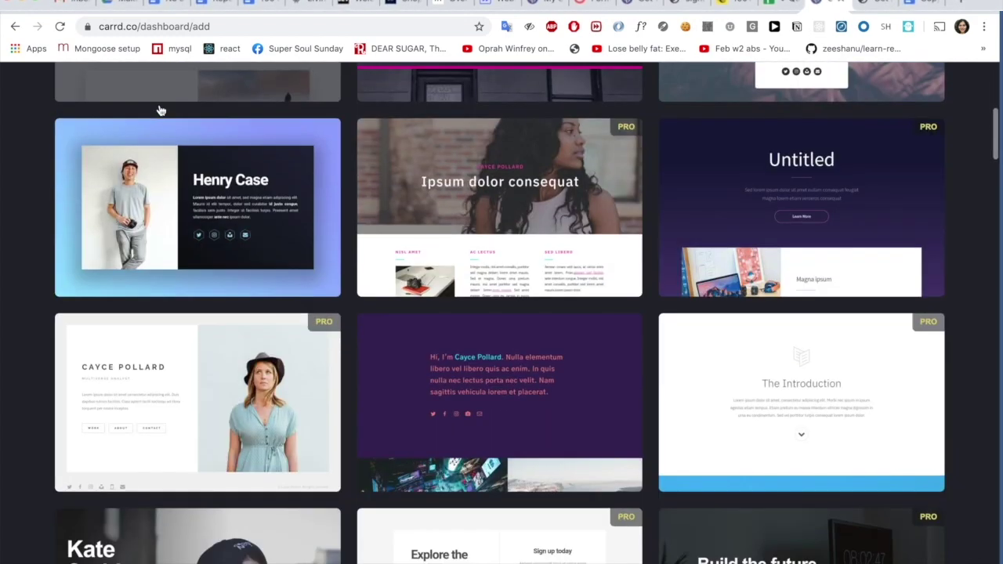
scroll(160, 109, "down", 5)
scroll(159, 110, "down", 6)
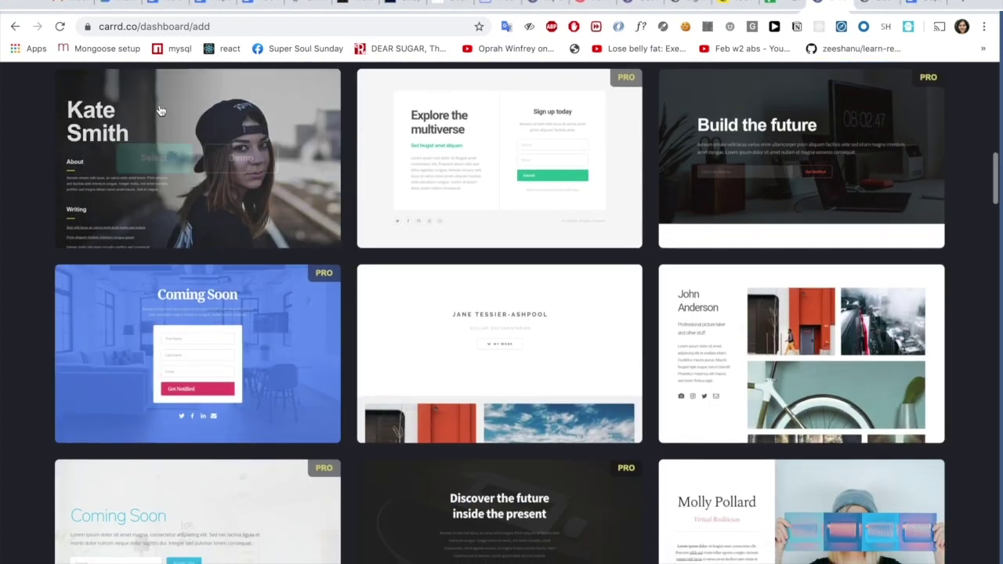
scroll(160, 110, "down", 5)
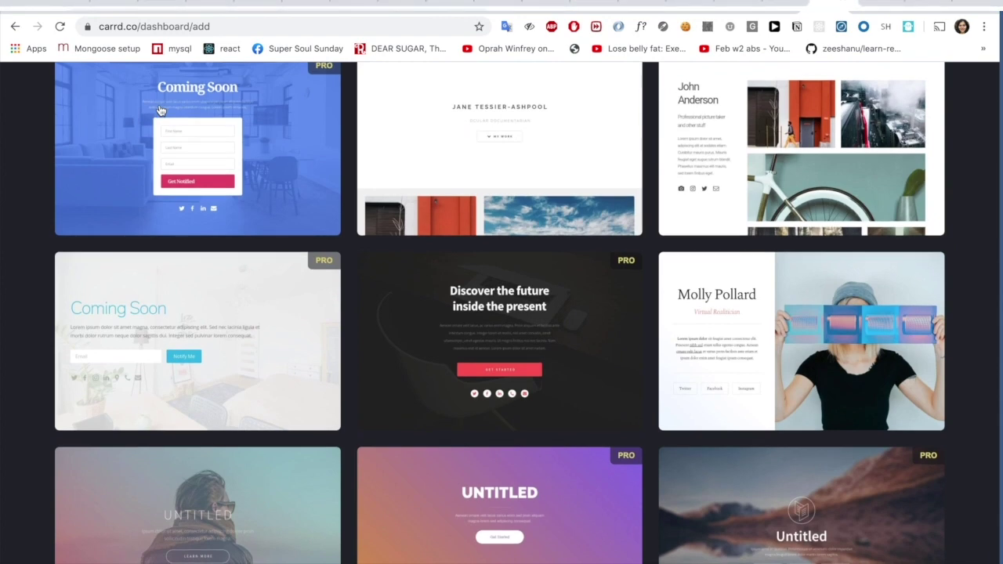
scroll(160, 109, "up", 20)
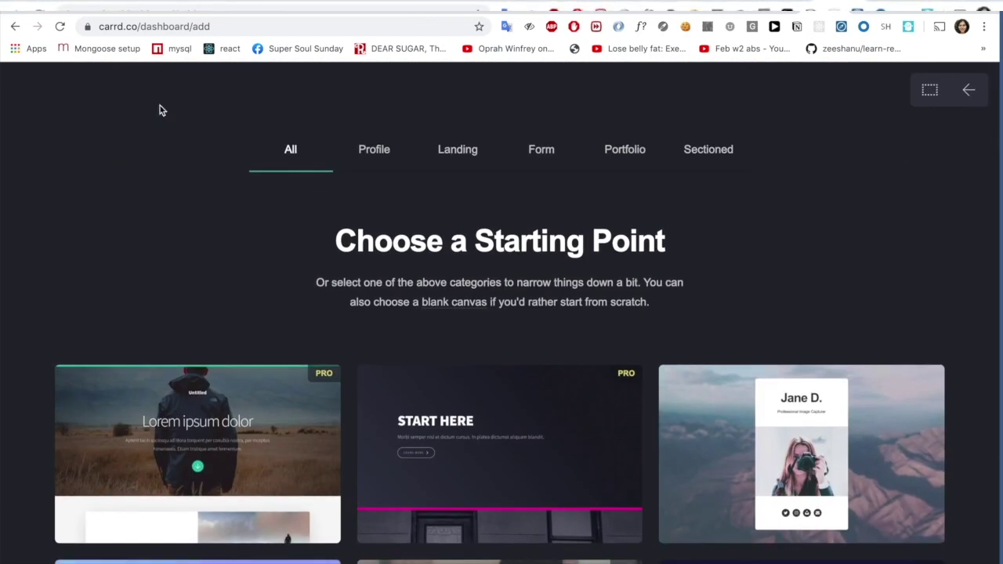
scroll(160, 109, "down", 1)
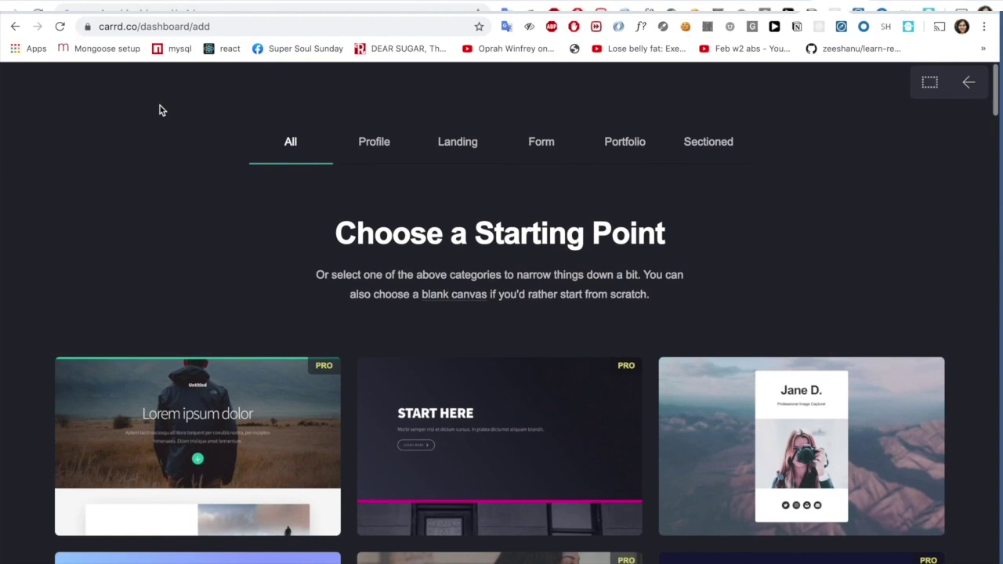
- Filter the gallery to Profile, then Landing, then Form templates
left_click(372, 145)
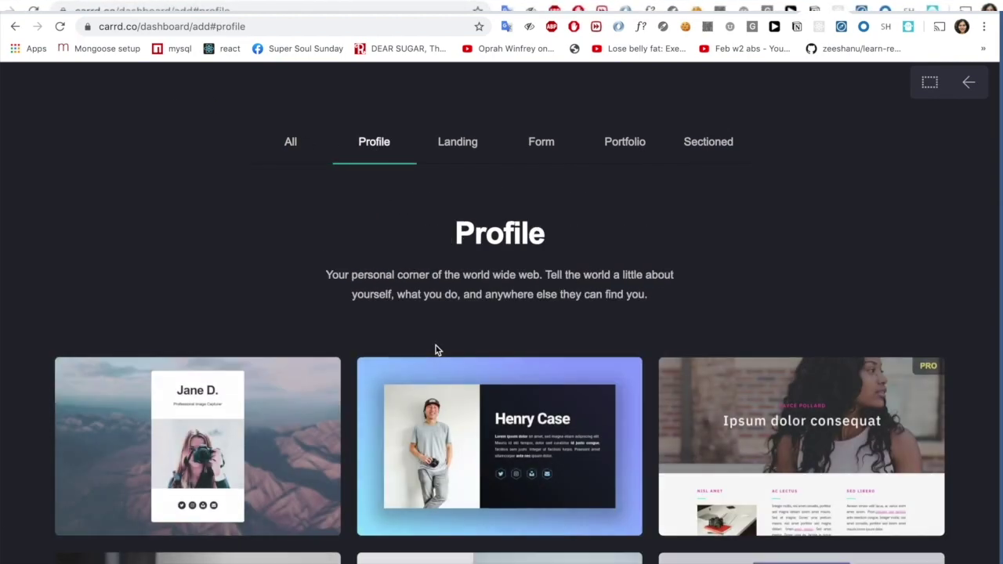
scroll(438, 350, "down", 8)
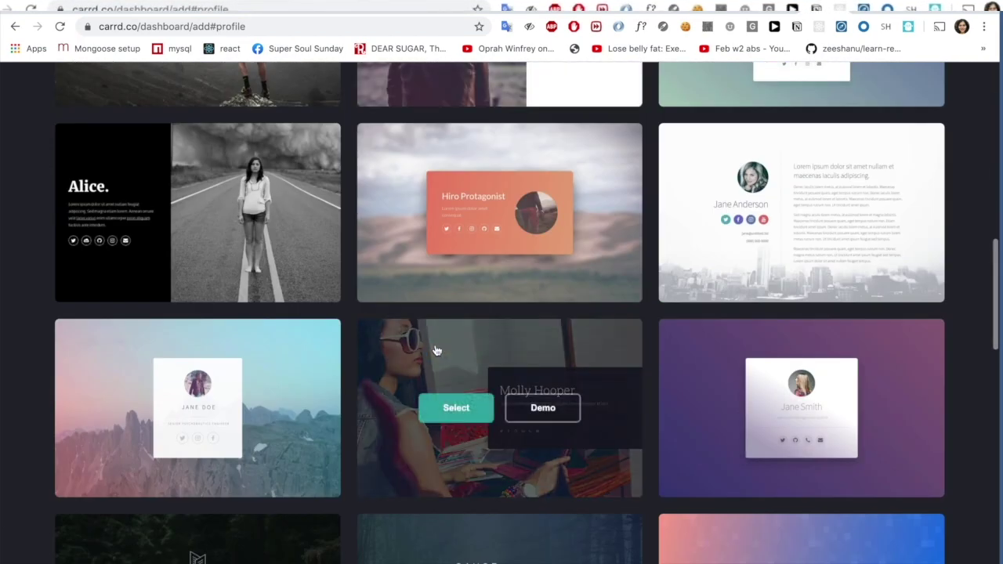
scroll(437, 351, "up", 10)
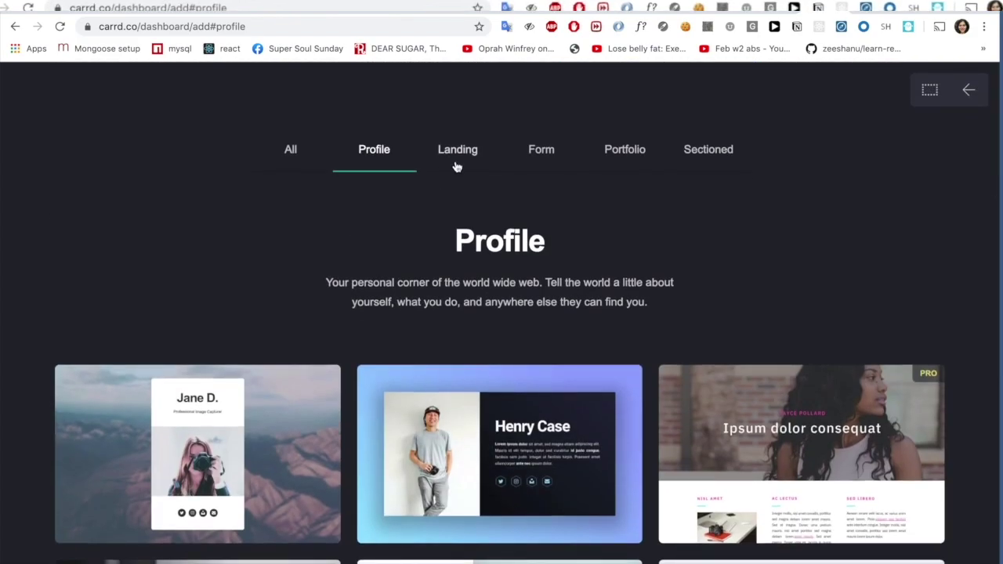
left_click(459, 156)
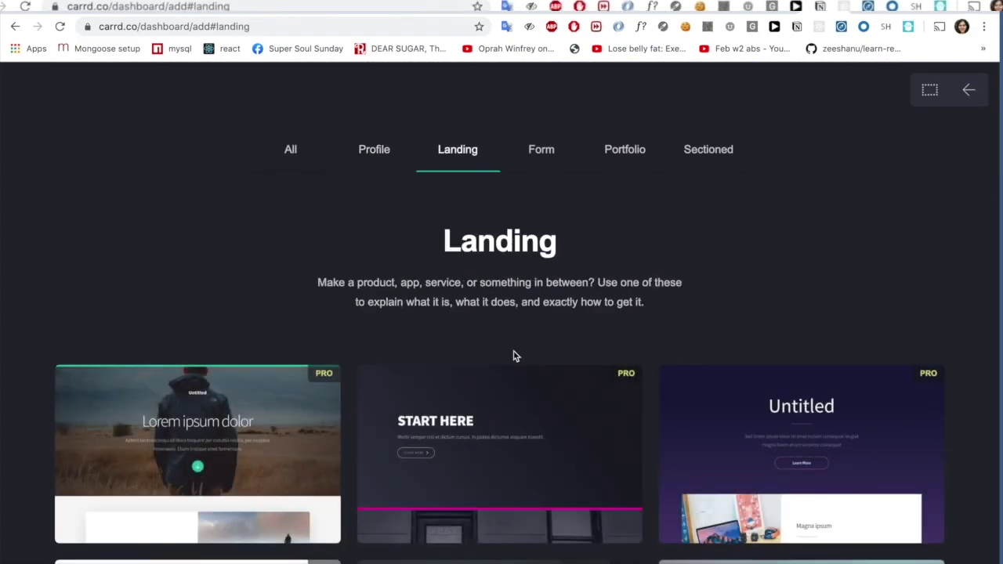
scroll(515, 354, "down", 6)
scroll(502, 273, "up", 7)
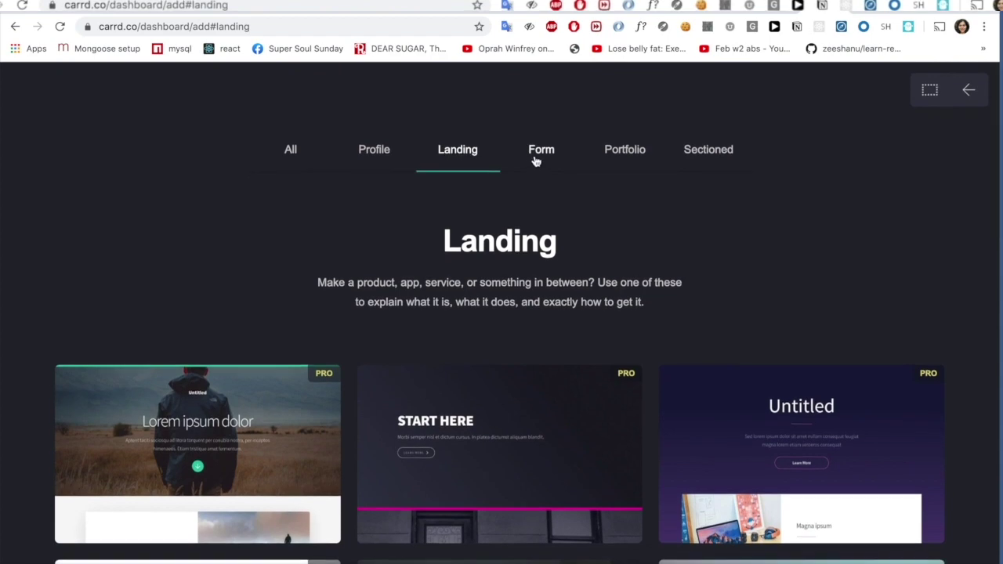
left_click(537, 157)
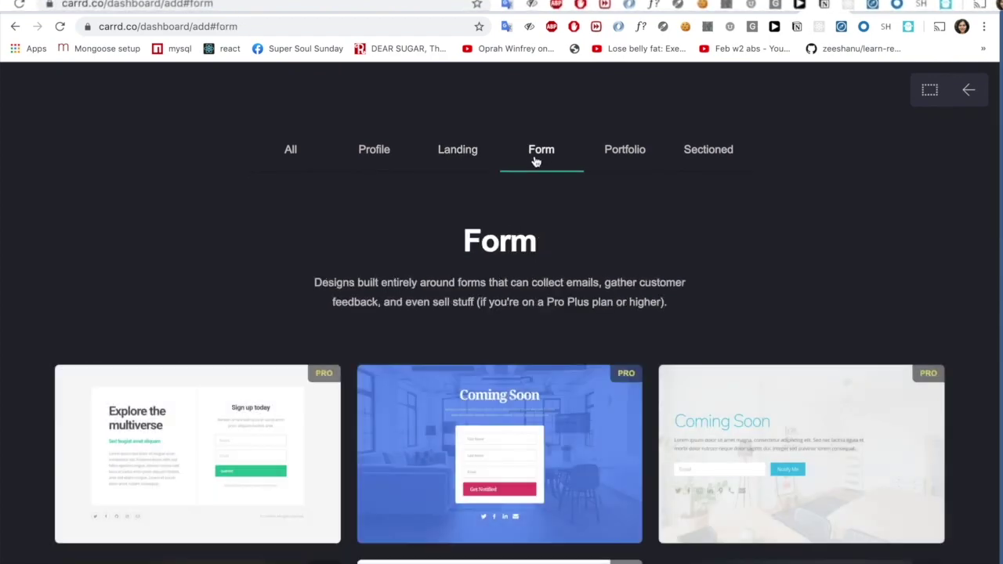
- Browse the Form templates and start from the 'Explore the multiverse' sign-up template
scroll(531, 311, "down", 5)
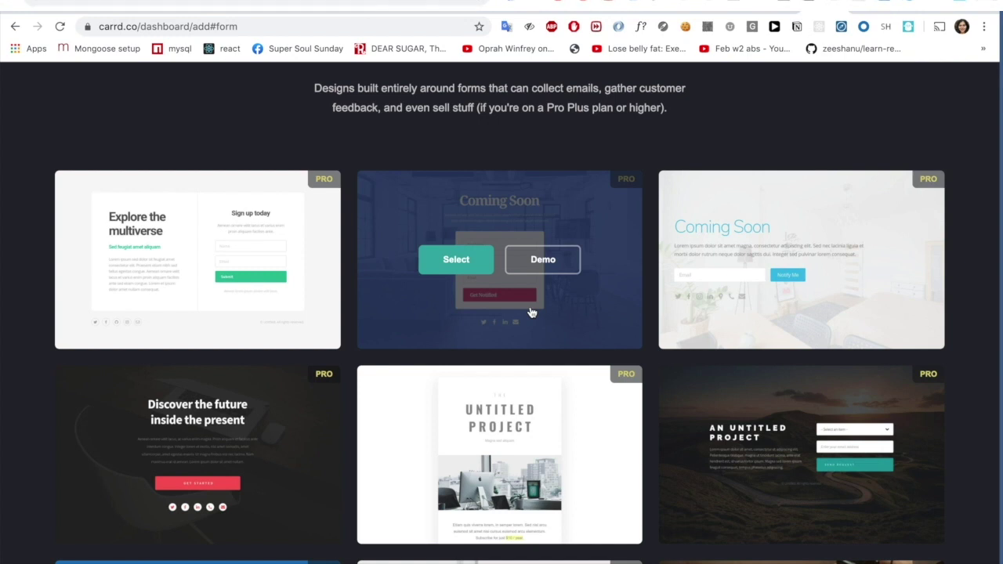
scroll(378, 150, "up", 3)
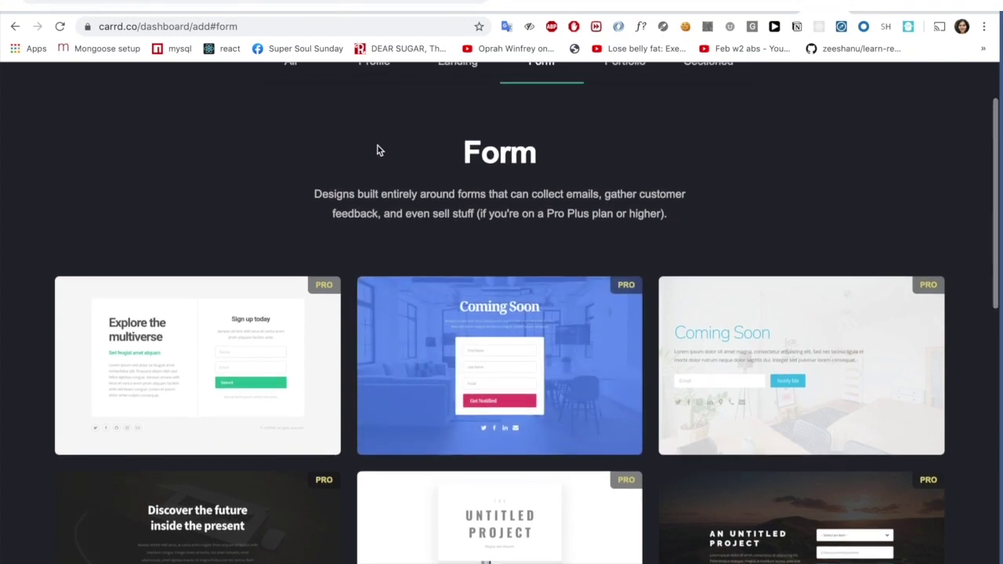
scroll(376, 149, "down", 2)
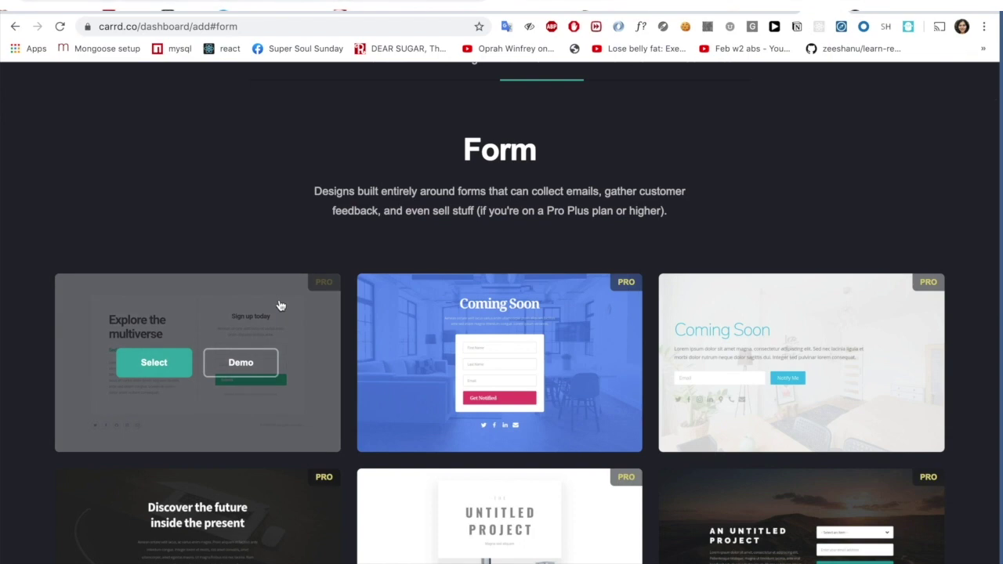
scroll(280, 305, "down", 2)
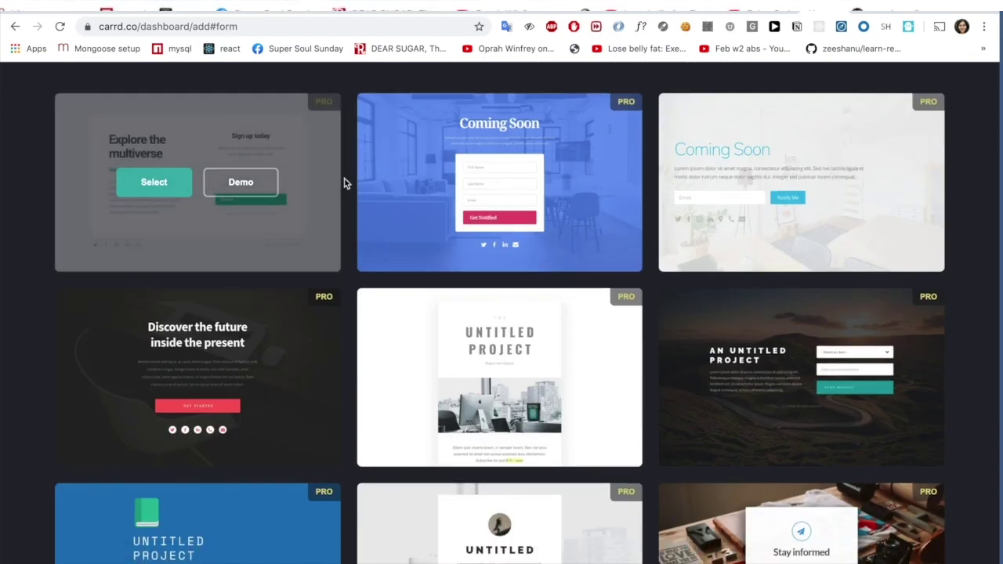
scroll(341, 192, "up", 1)
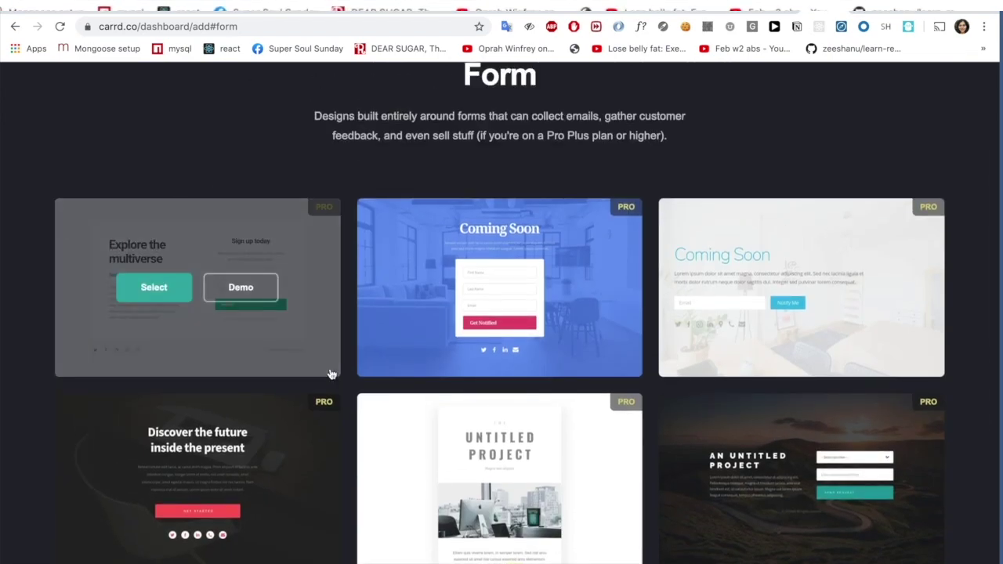
scroll(427, 439, "down", 5)
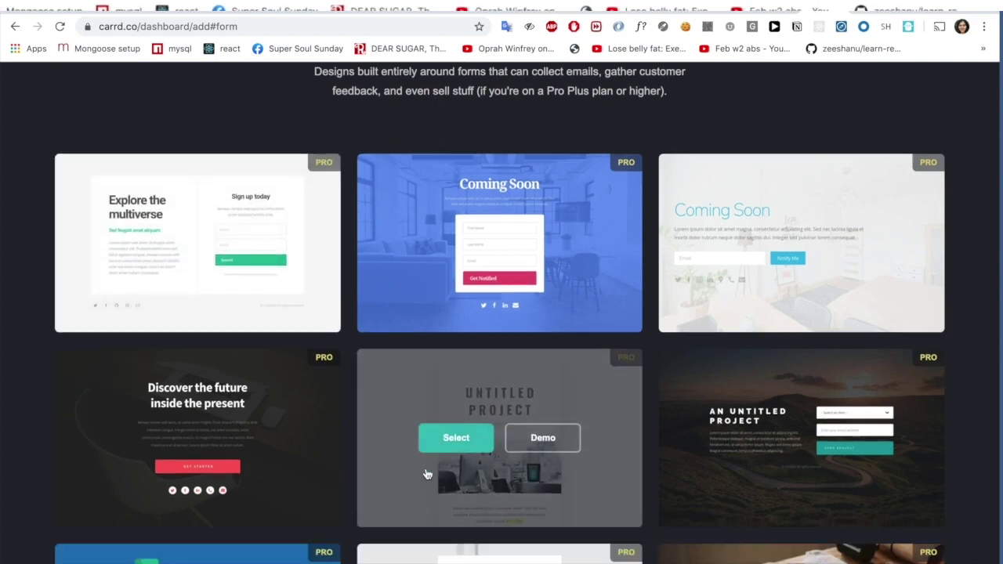
scroll(427, 474, "up", 5)
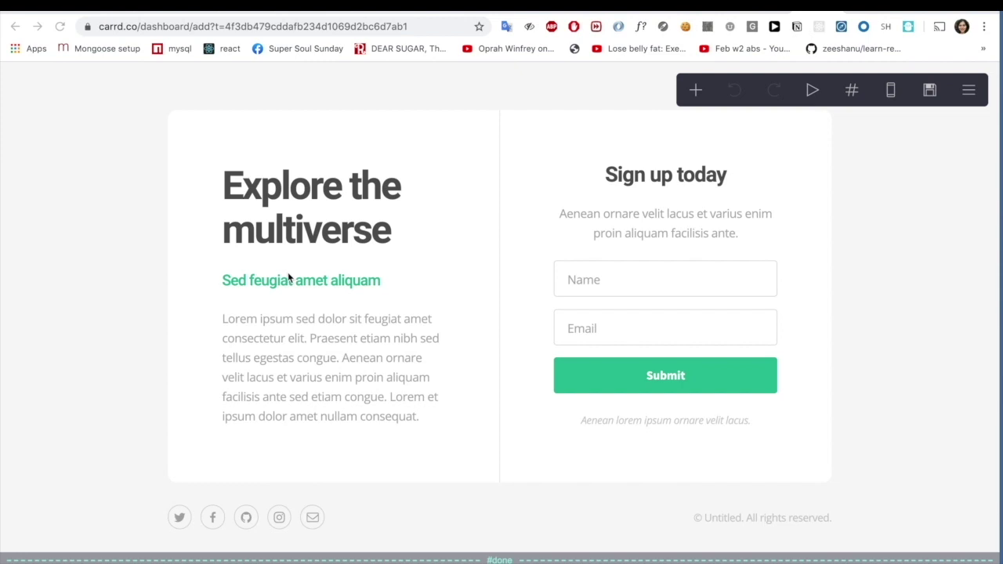
left_click(279, 206)
- Check the heading and body paragraph text, deleting the heading's last letter
scroll(291, 284, "down", 4)
scroll(290, 285, "up", 4)
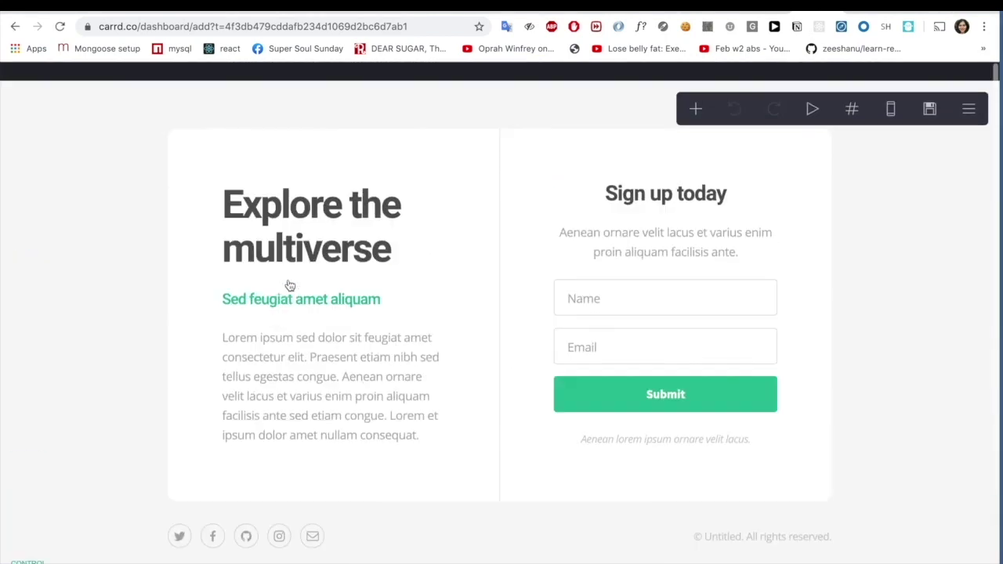
scroll(290, 286, "down", 5)
scroll(279, 287, "up", 5)
left_click(299, 226)
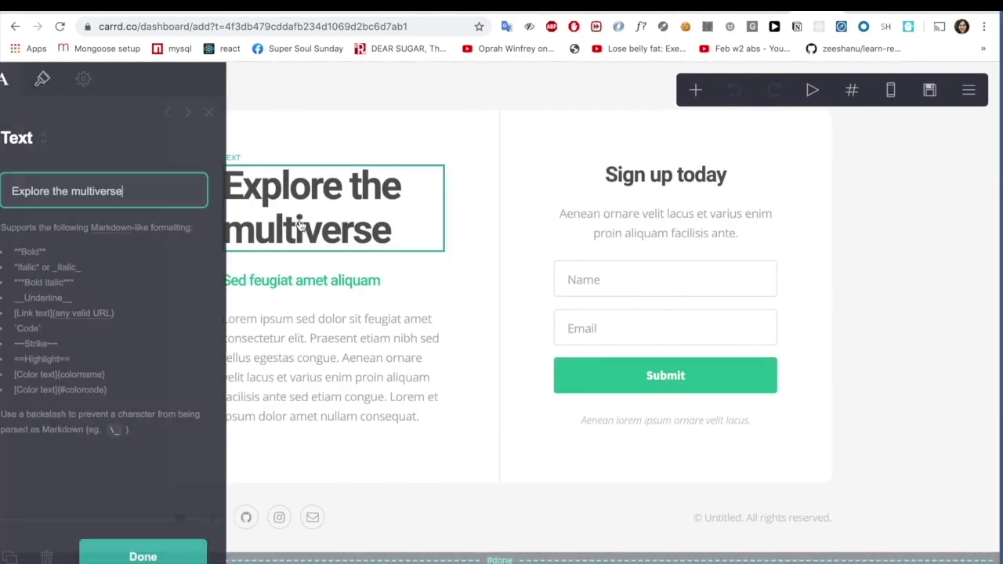
left_click(349, 356)
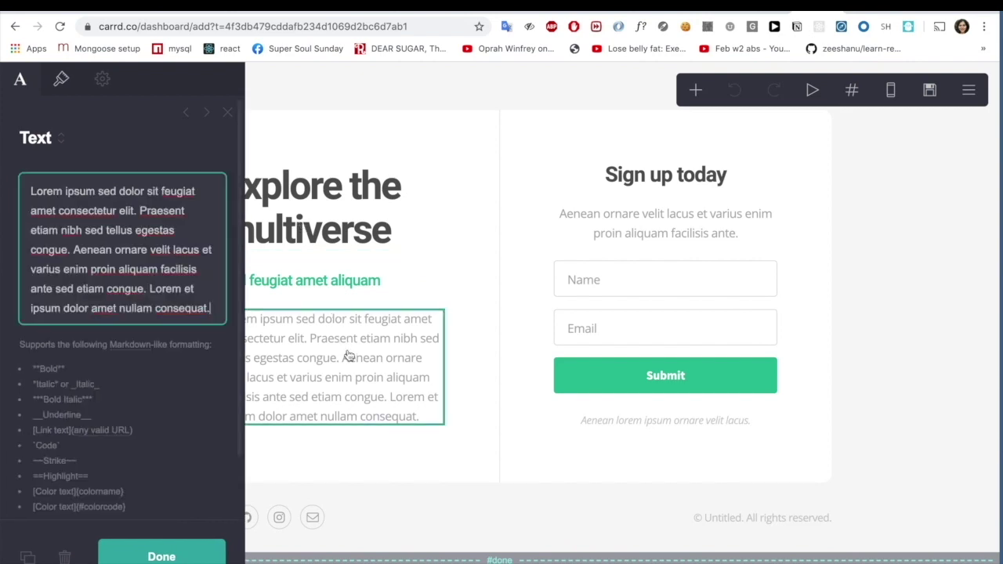
left_click(332, 213)
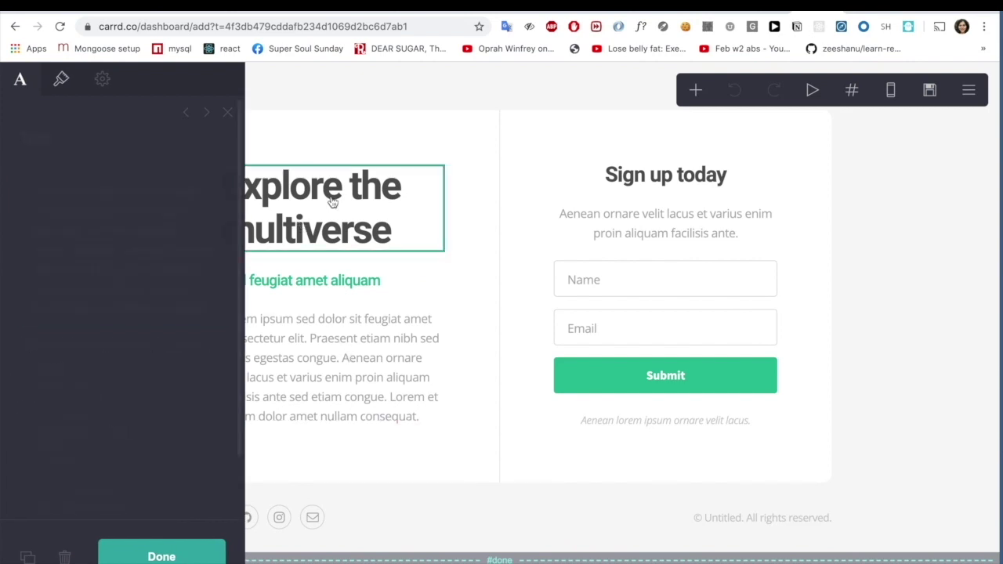
left_click(289, 323)
left_click(290, 221)
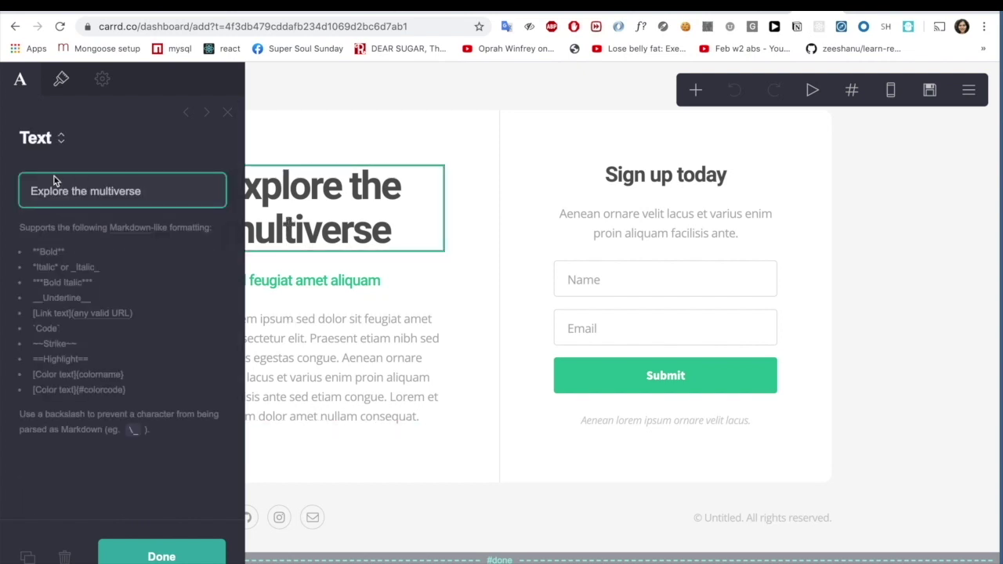
triple_click(129, 192)
key("Right")
key("BackSpace")
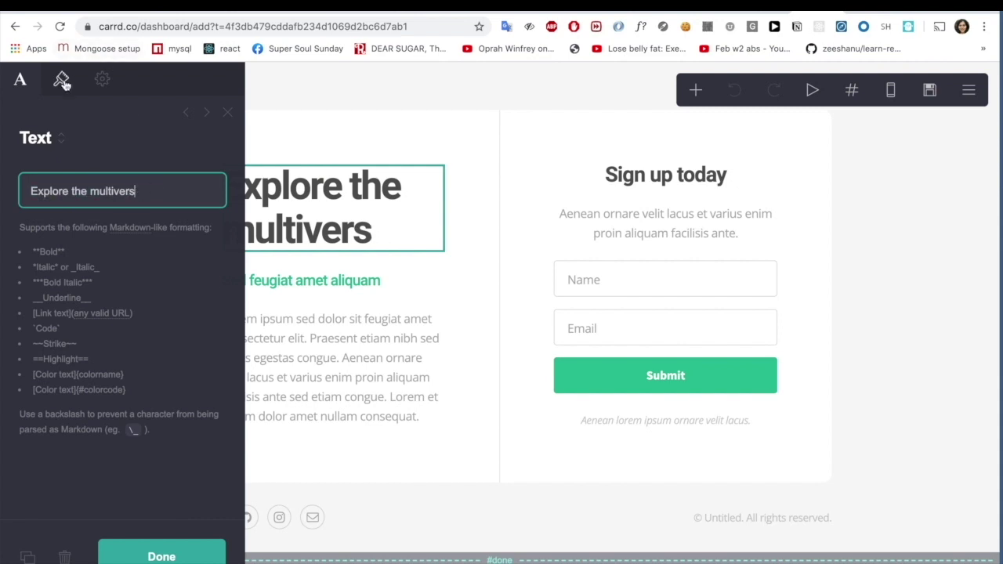
- Inspect the heading's appearance settings and text colour picker without changing them
left_click(62, 83)
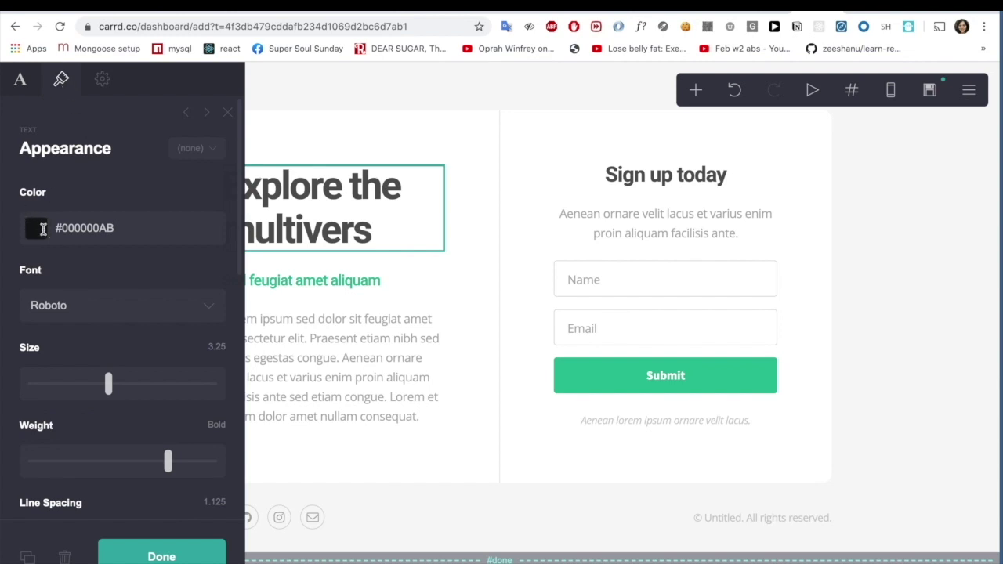
left_click(43, 228)
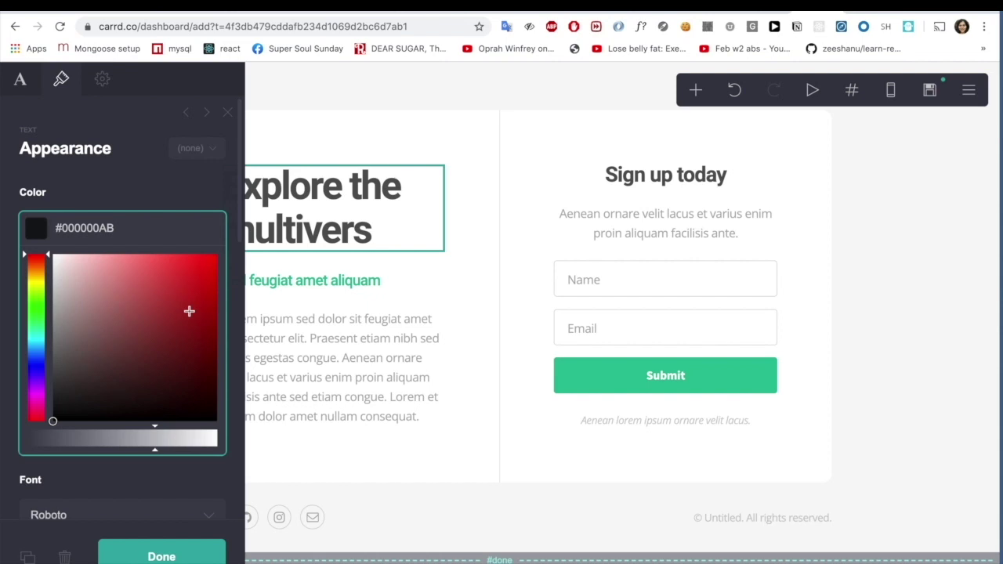
left_click(85, 168)
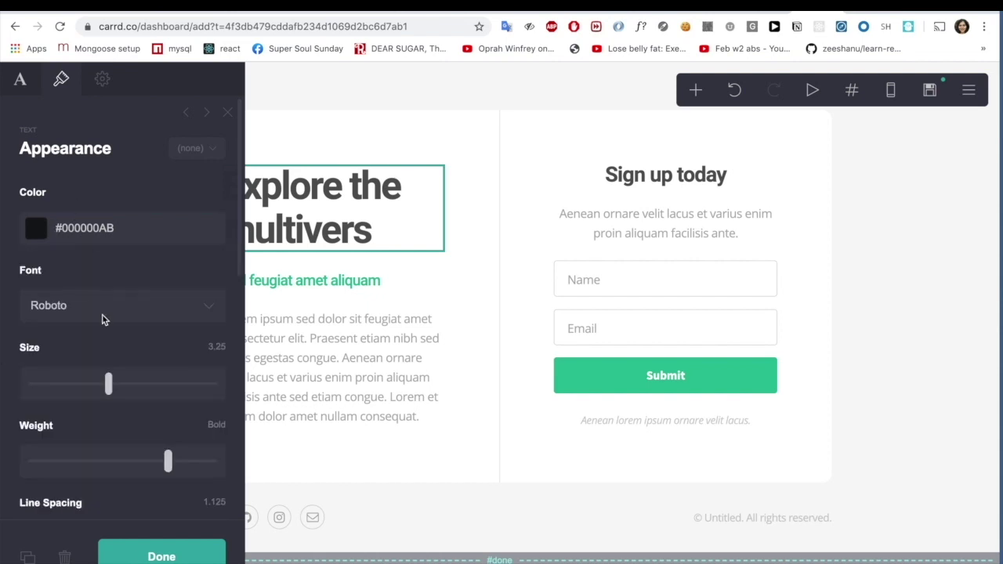
scroll(101, 319, "down", 5)
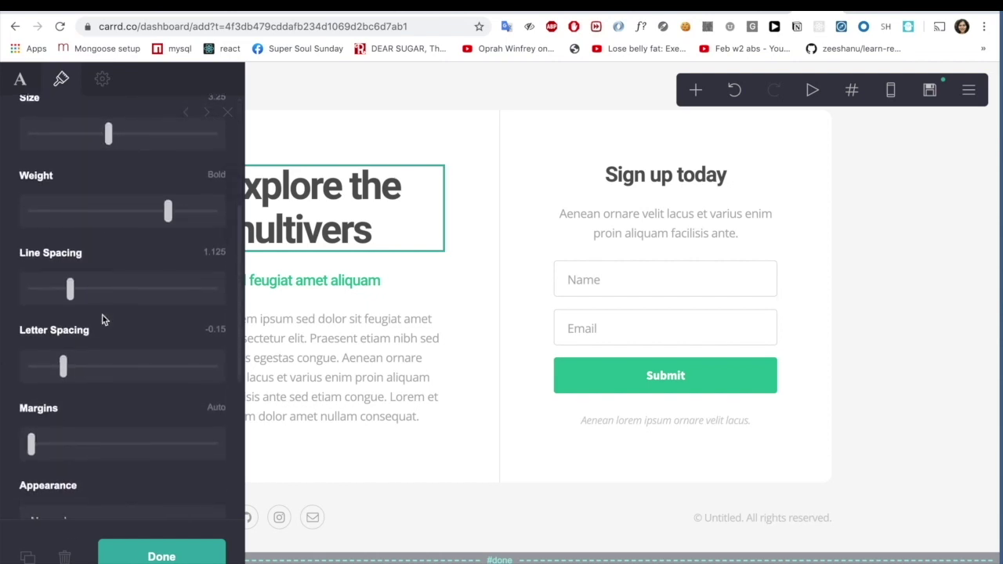
scroll(102, 319, "down", 4)
scroll(101, 320, "up", 9)
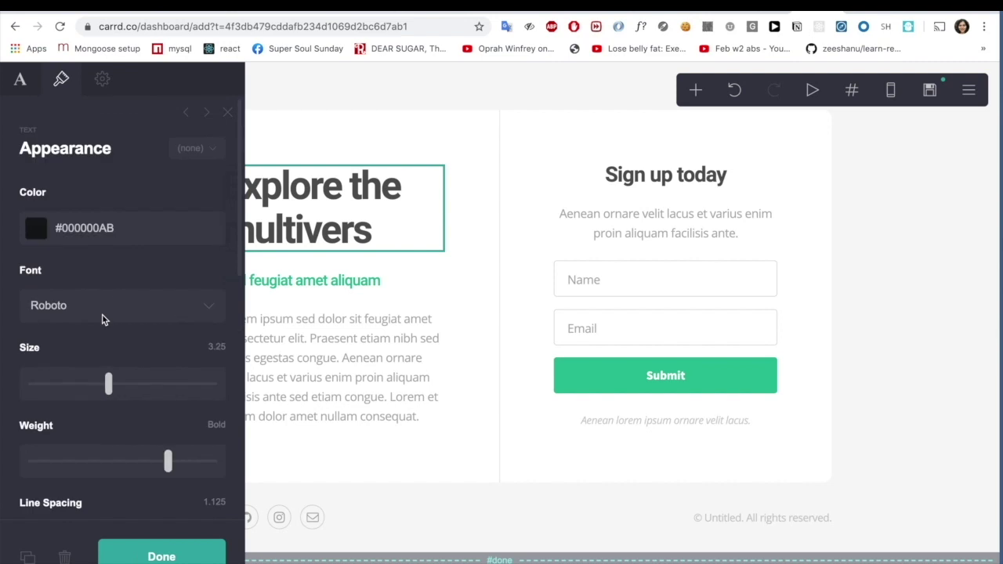
- Review the heading's ID, Classes and Tag settings, then close the panel
left_click(97, 81)
scroll(123, 257, "down", 2)
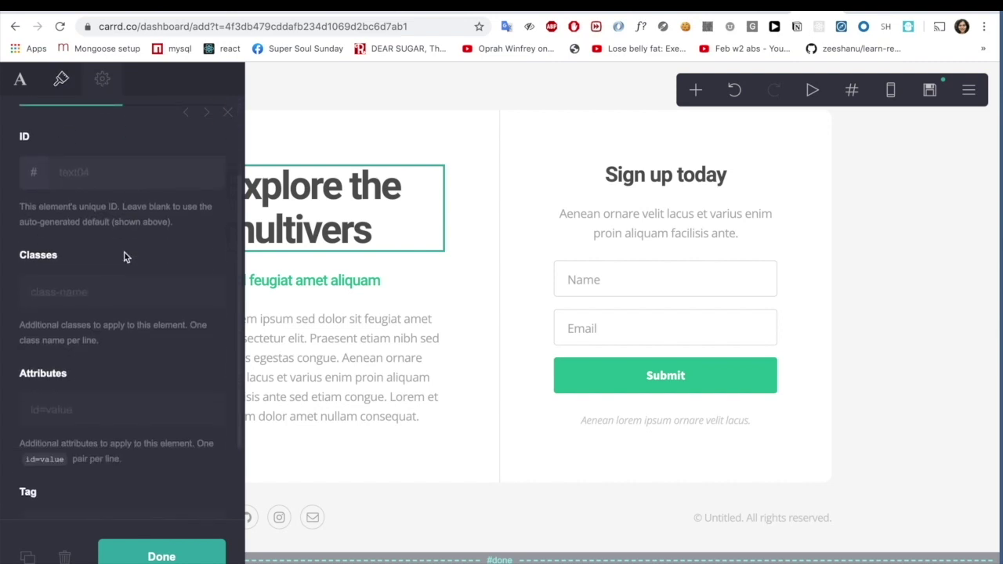
scroll(124, 257, "up", 3)
scroll(124, 257, "down", 5)
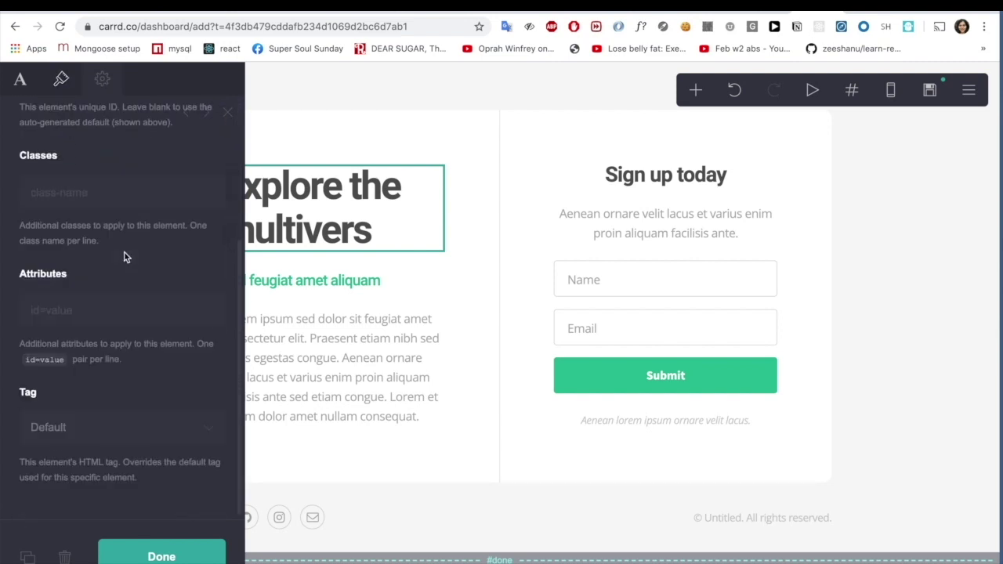
scroll(124, 257, "up", 3)
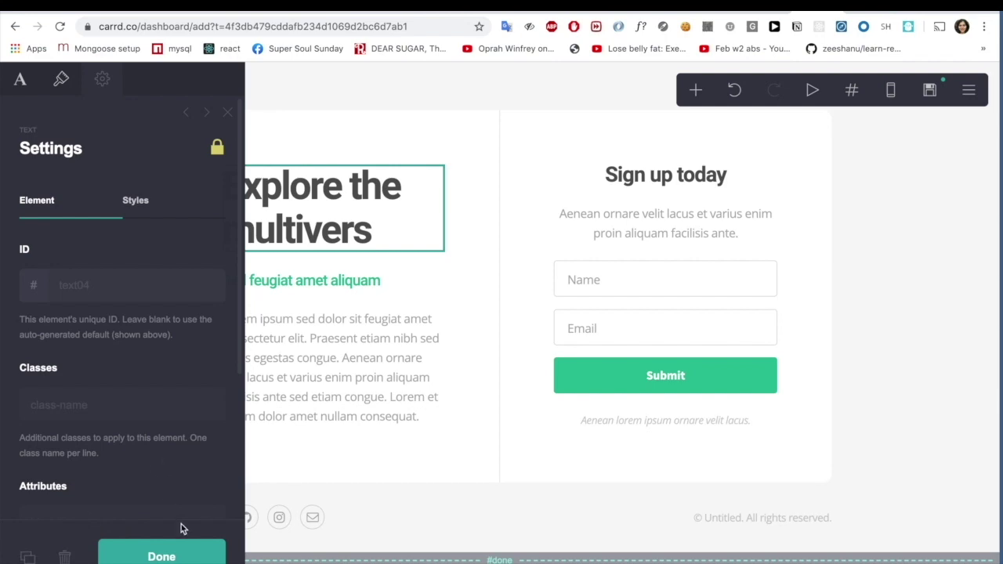
left_click(180, 552)
scroll(406, 341, "down", 4)
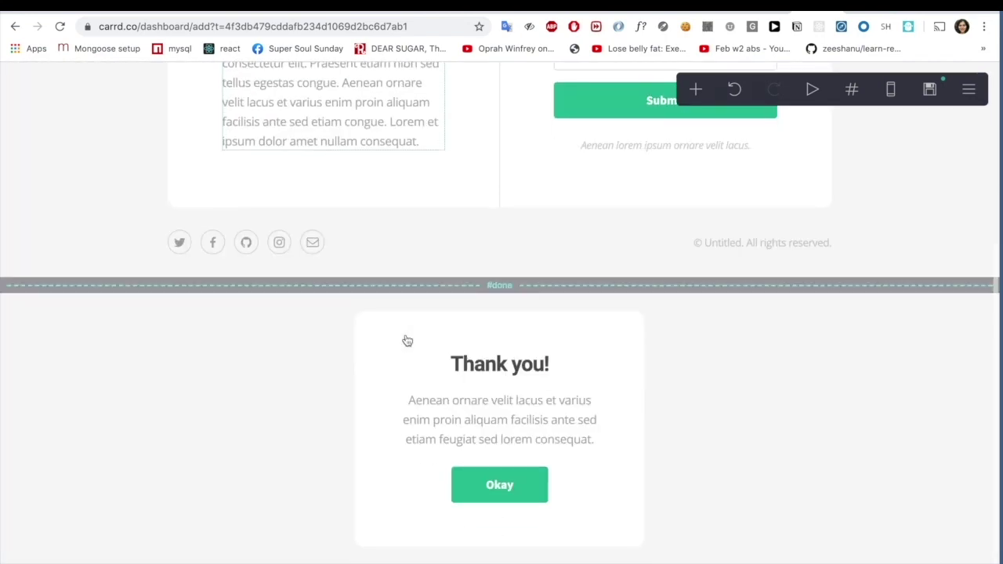
- Check the Thank you section below the form, then list the home and done sections
scroll(406, 340, "up", 4)
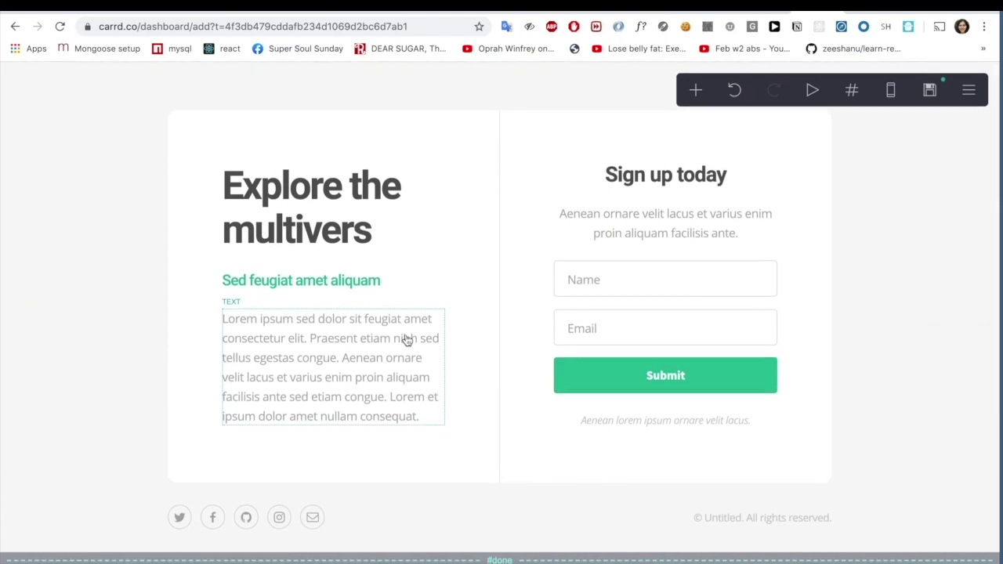
scroll(406, 340, "down", 3)
scroll(406, 340, "up", 3)
scroll(406, 340, "down", 4)
scroll(477, 415, "up", 2)
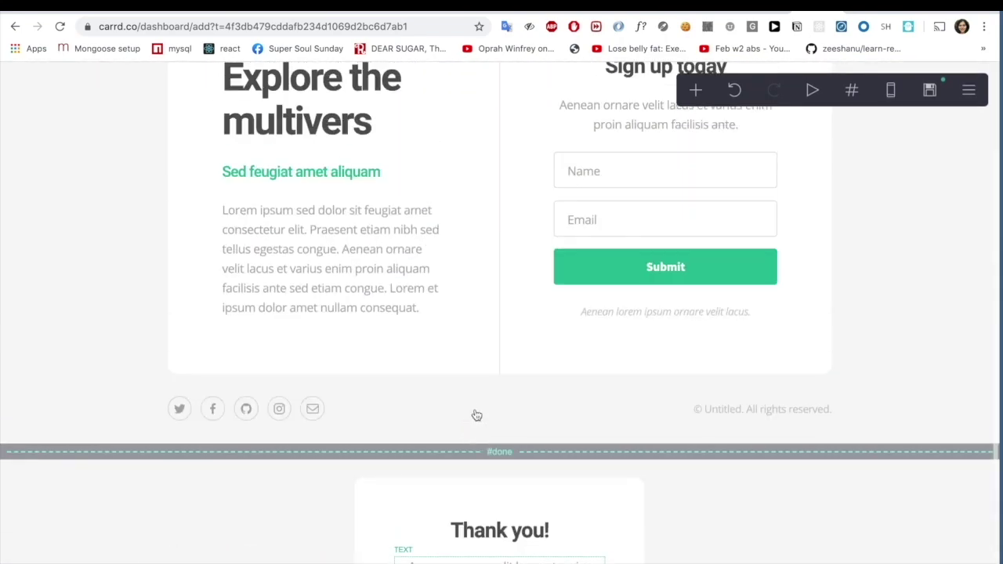
scroll(477, 415, "down", 2)
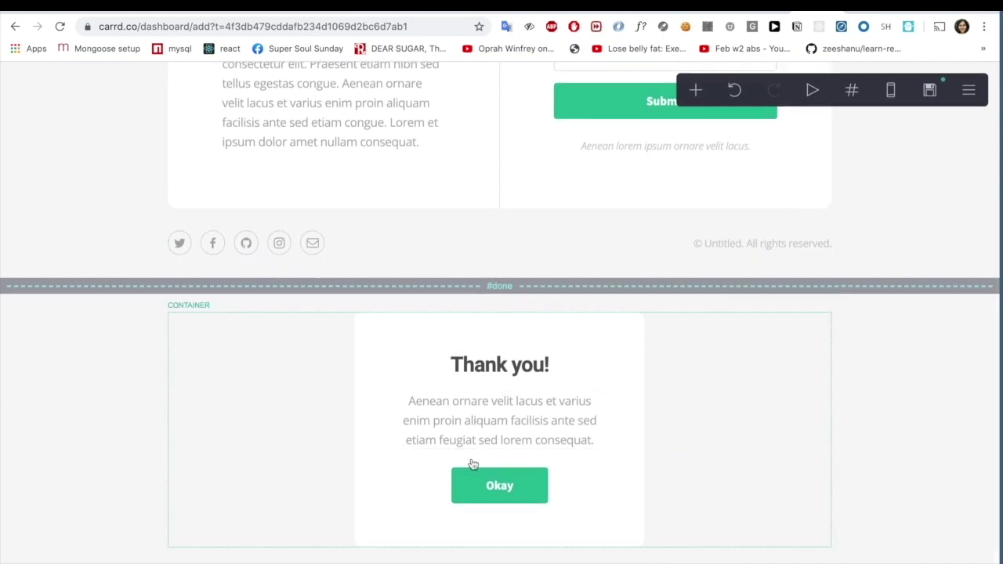
scroll(472, 465, "up", 3)
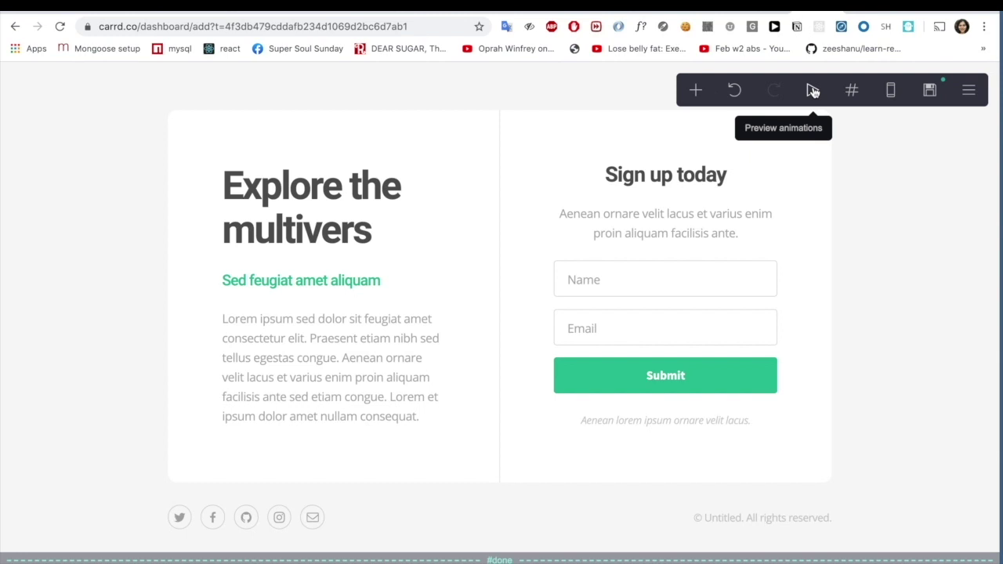
left_click(854, 91)
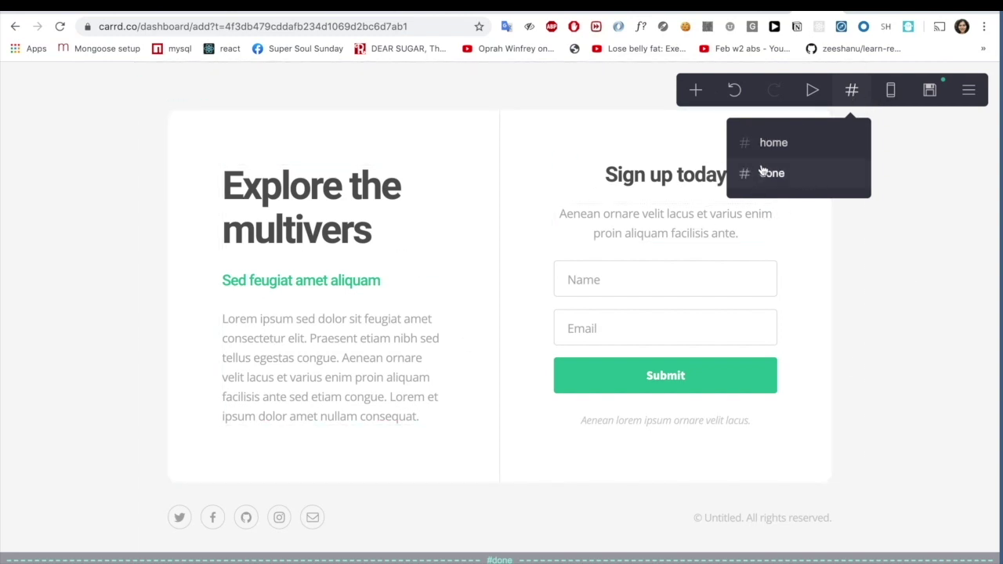
left_click(896, 164)
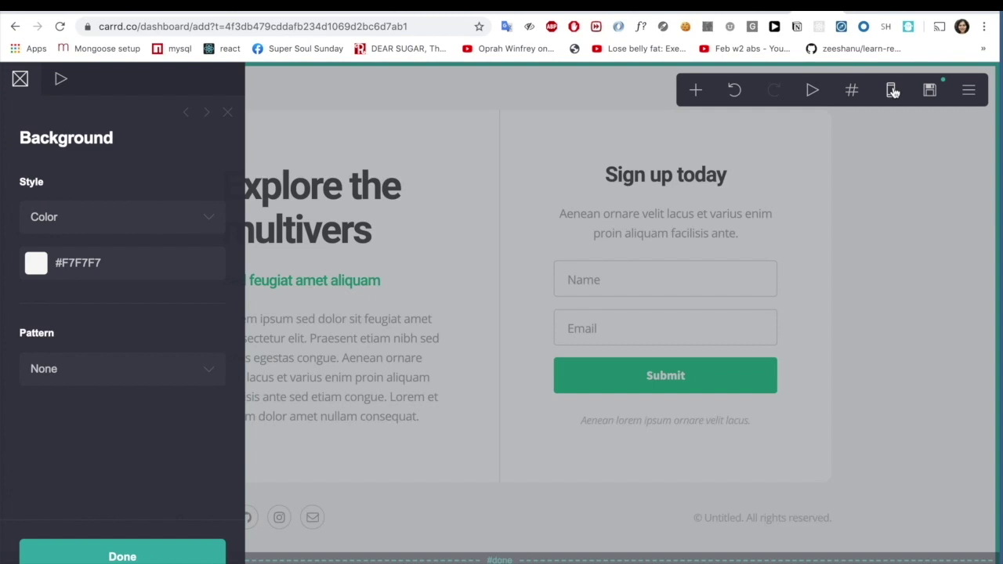
left_click(890, 90)
scroll(554, 307, "down", 10)
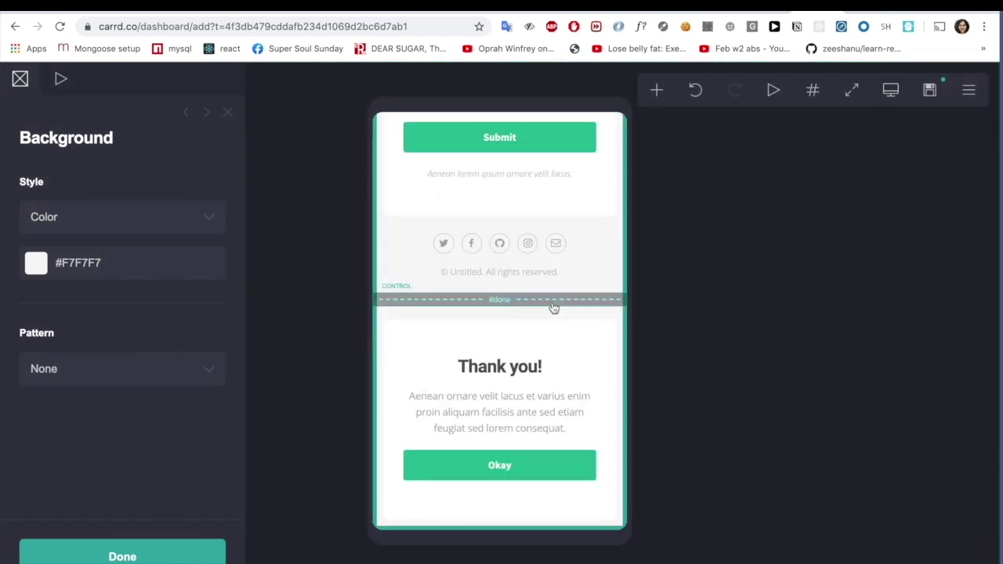
scroll(553, 308, "up", 10)
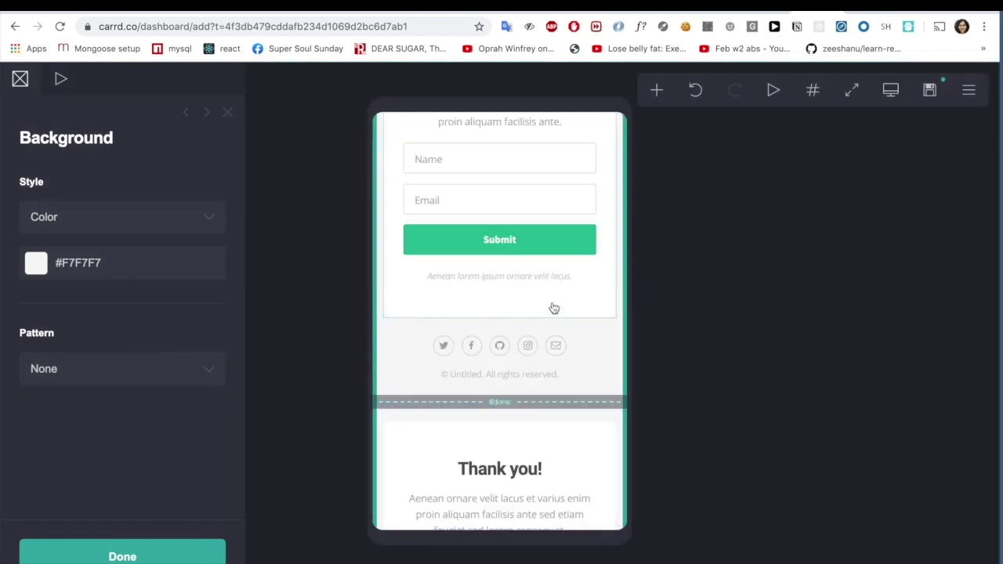
left_click(931, 91)
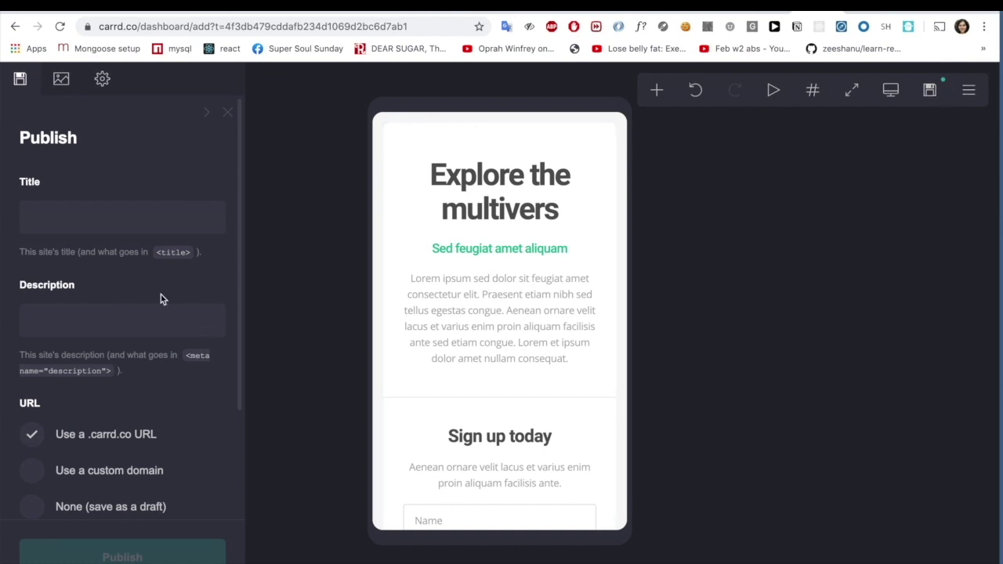
scroll(159, 294, "down", 3)
scroll(149, 274, "up", 3)
scroll(149, 321, "down", 3)
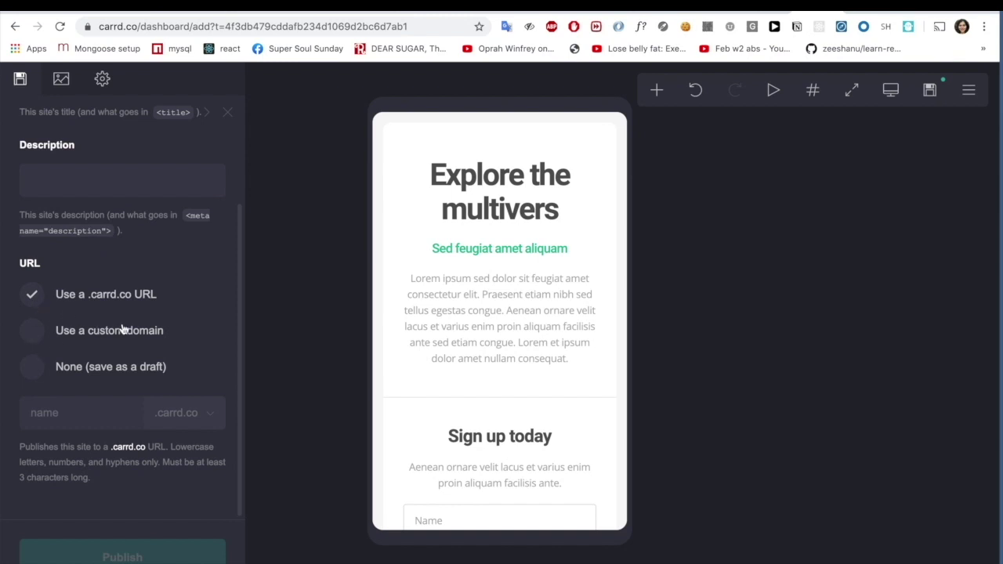
left_click(227, 112)
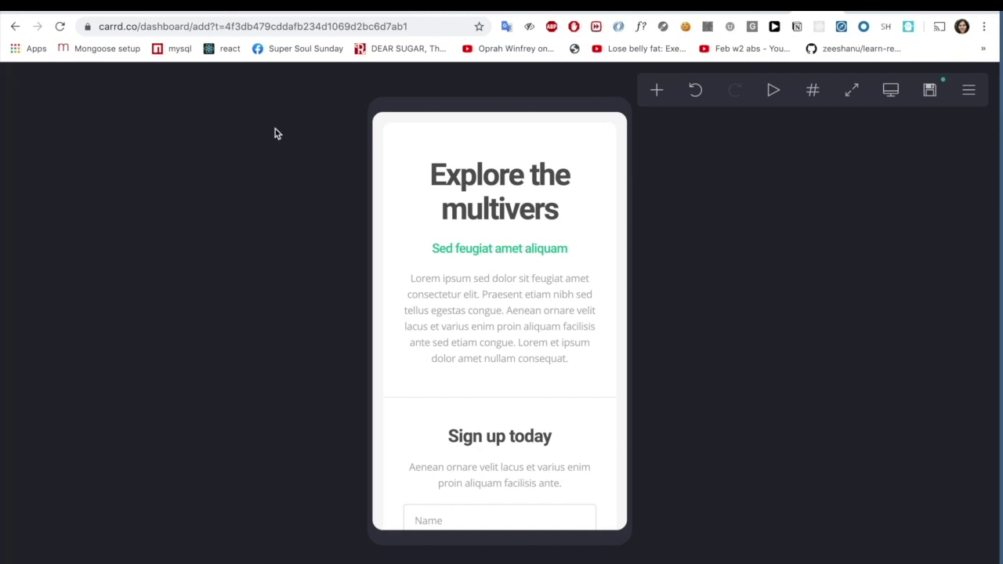
left_click(891, 88)
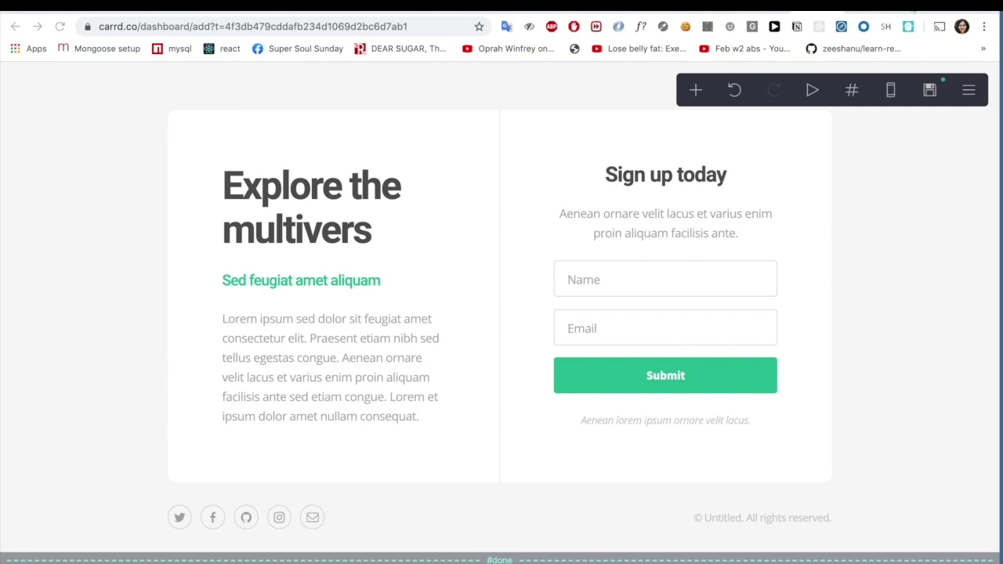
- In the Copy document, select the heading line 'Get the best remote jobs weekly'
key("ctrl+Tab")
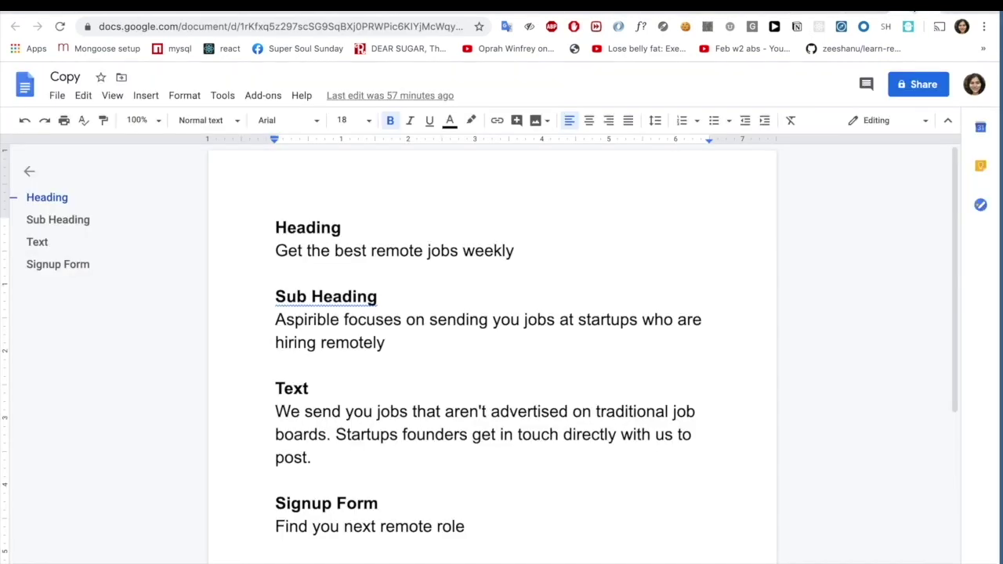
scroll(510, 280, "down", 3)
scroll(510, 280, "up", 3)
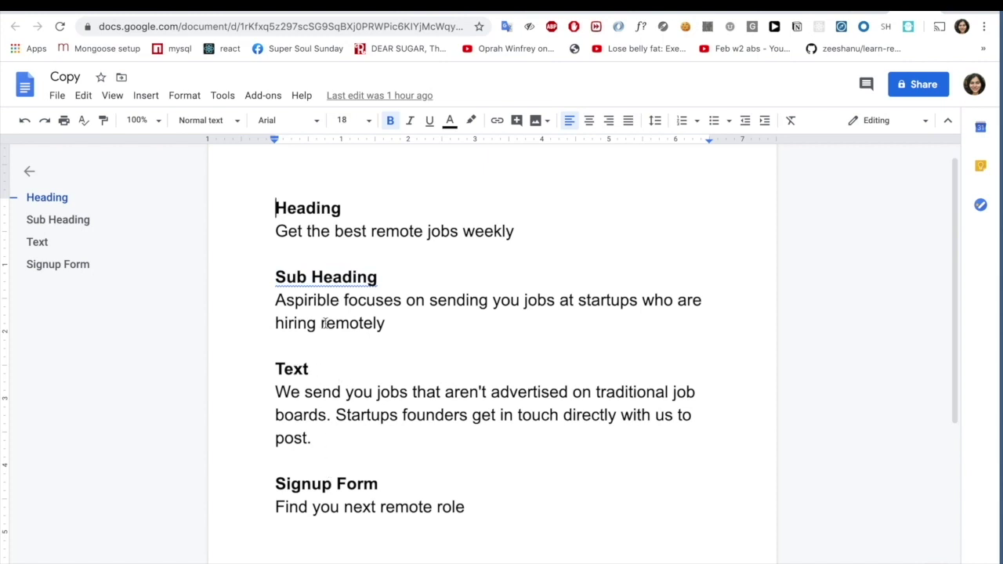
triple_click(335, 230)
key("ctrl+c")
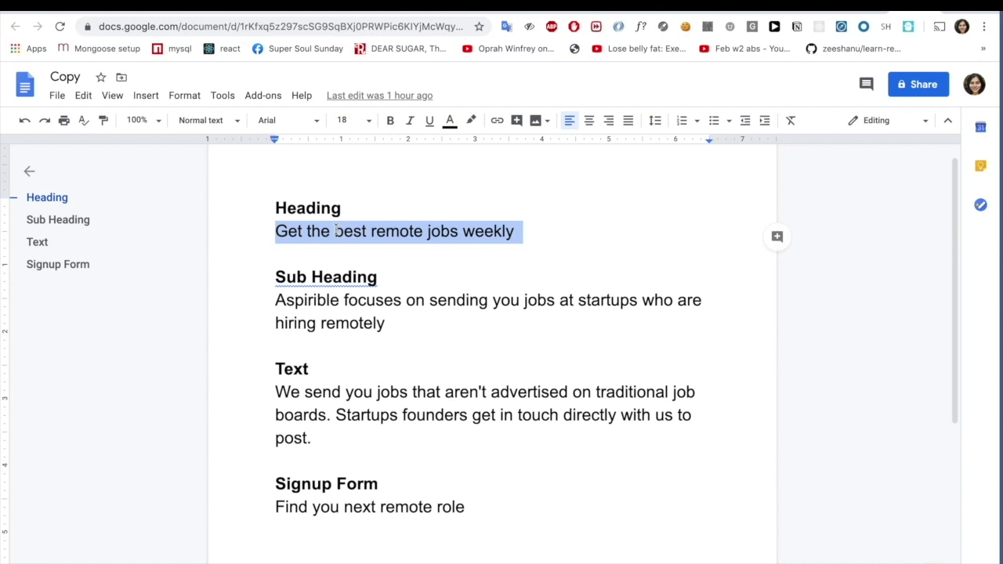
- Replace the Carrd heading with 'Get the best remote jobs weekly'
left_click(815, 9)
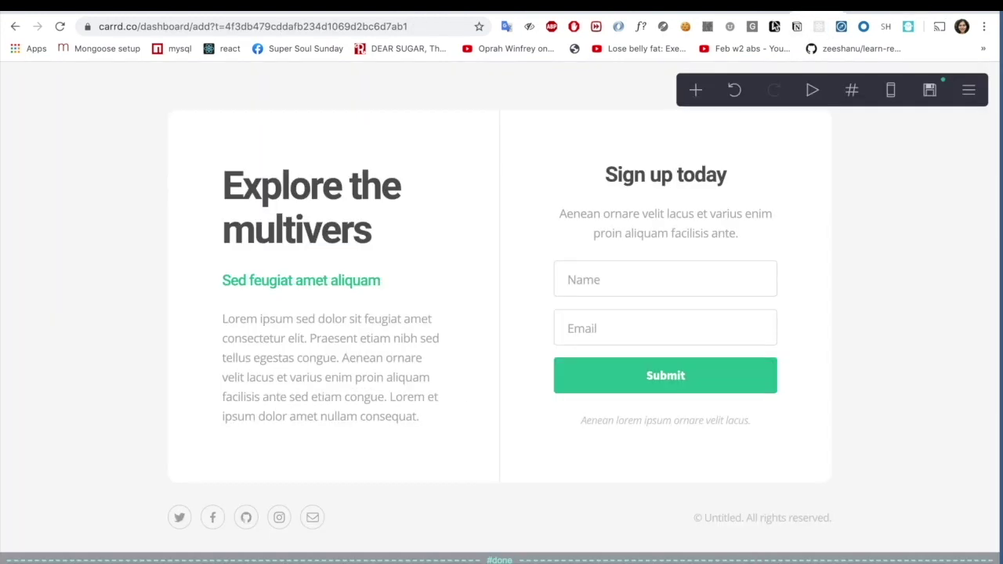
left_click(284, 227)
triple_click(152, 193)
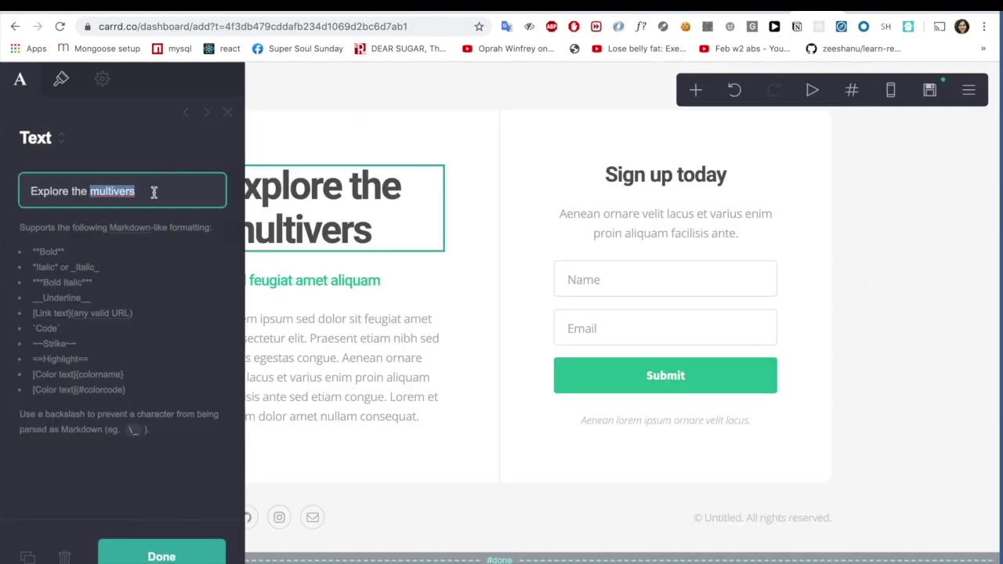
key("ctrl+v")
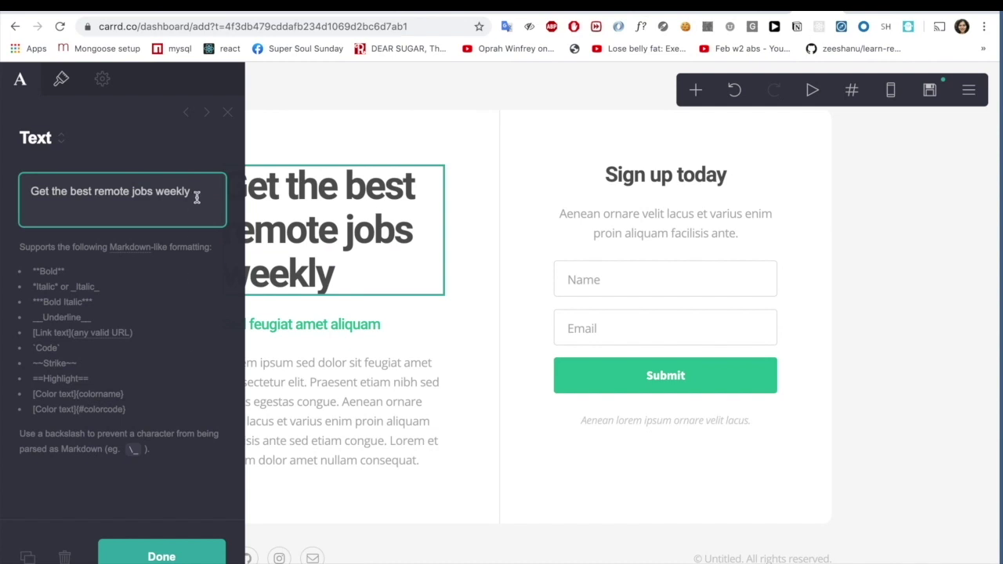
left_click(155, 554)
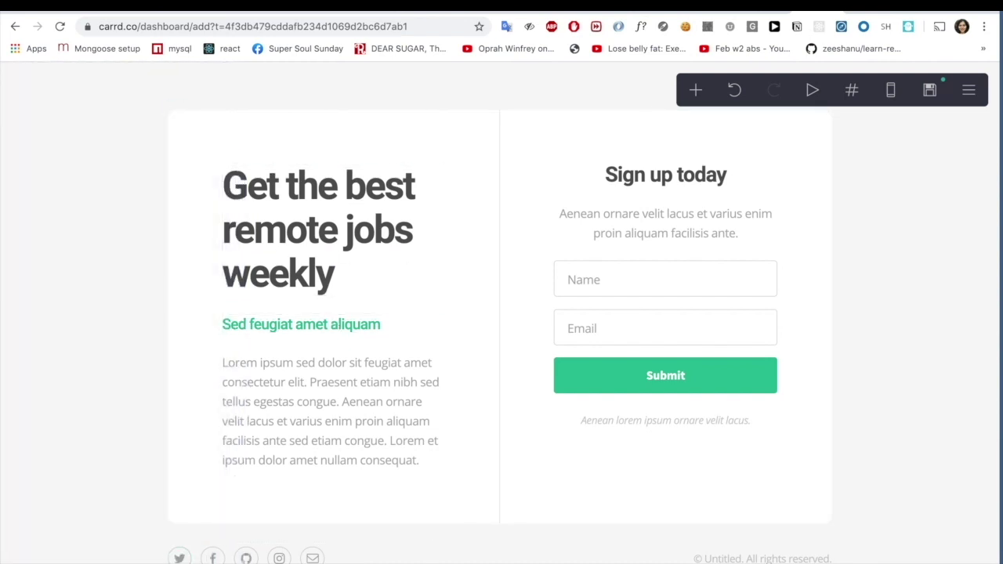
- Paste the Aspirible sub heading sentence about startups hiring remotely as the subheading
key("ctrl+Tab")
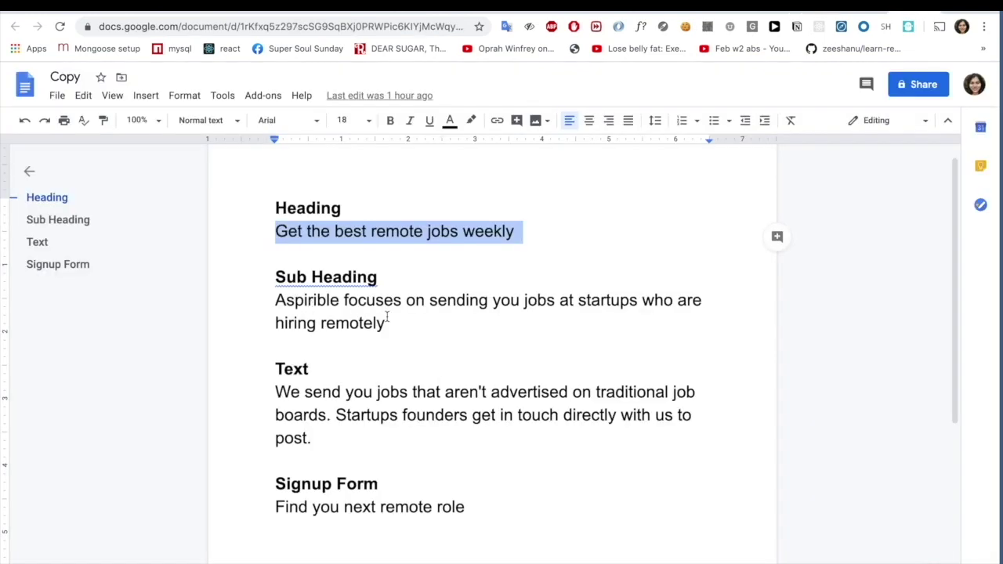
left_click_drag(387, 321, 274, 295)
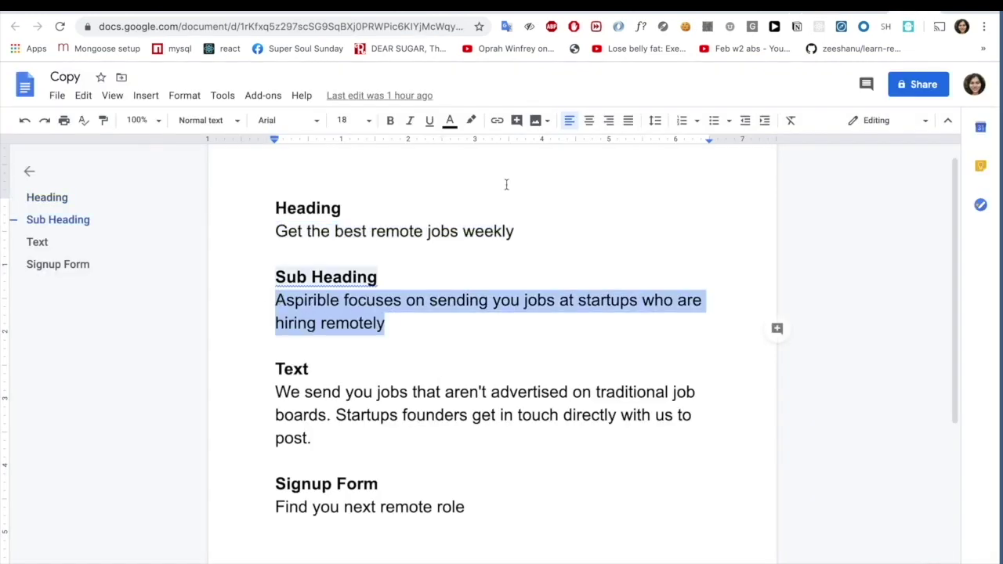
key("ctrl+c")
key("ctrl+shift+Tab")
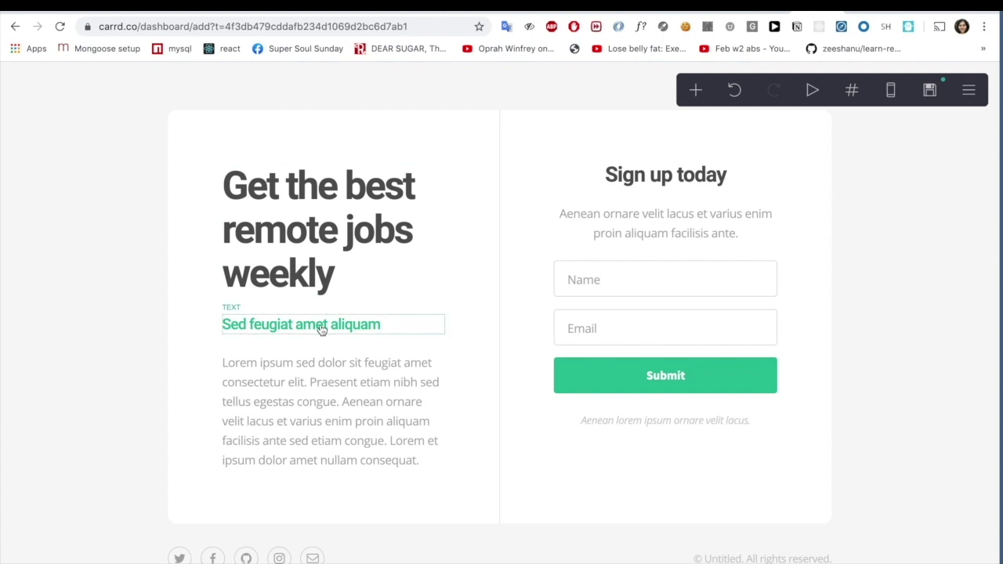
left_click(321, 328)
triple_click(64, 193)
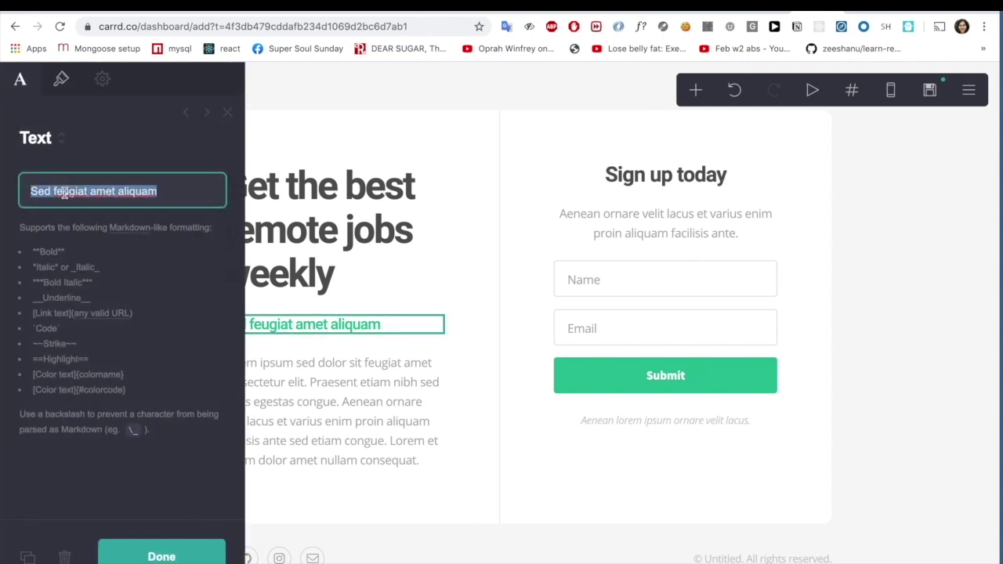
key("ctrl+v")
left_click(181, 554)
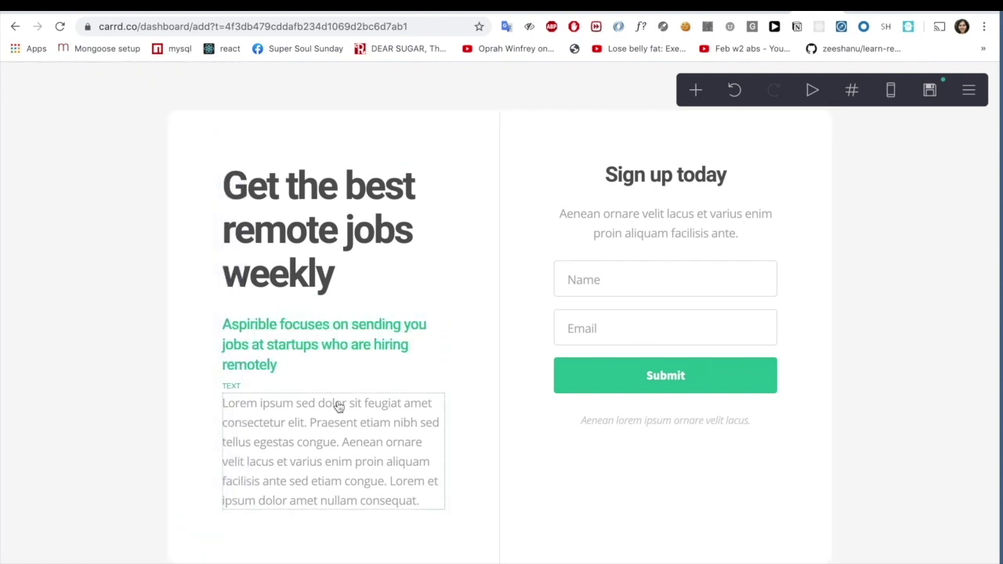
- Replace the Lorem body paragraph with the Text paragraph from the Copy document
key("ctrl+Tab")
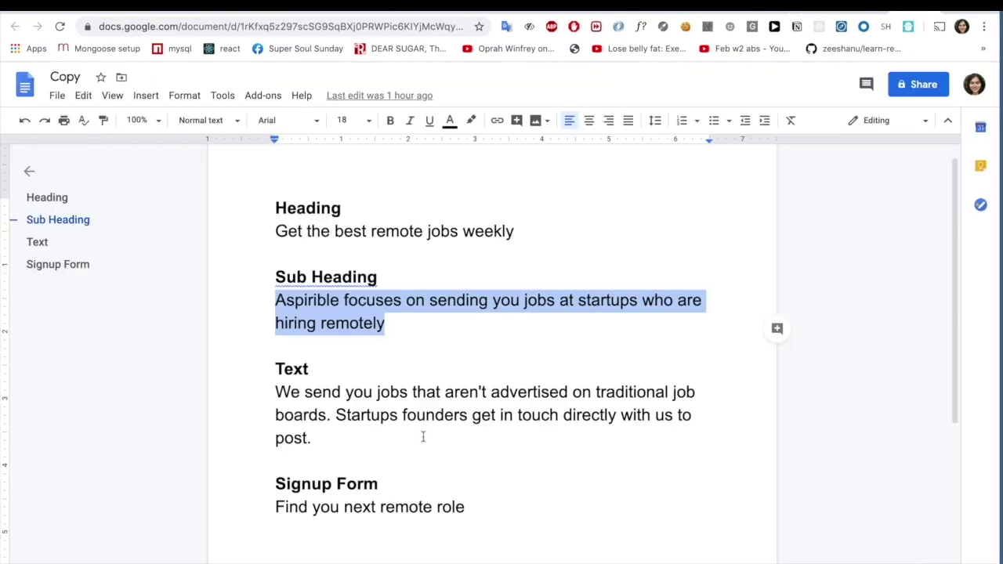
left_click(339, 439)
left_click(267, 394, "shift")
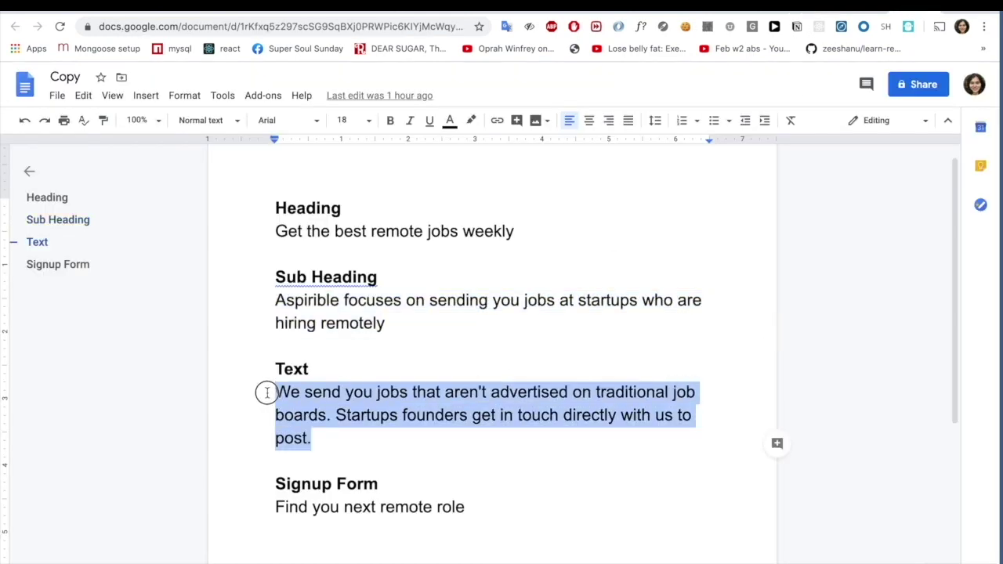
key("ctrl+Tab")
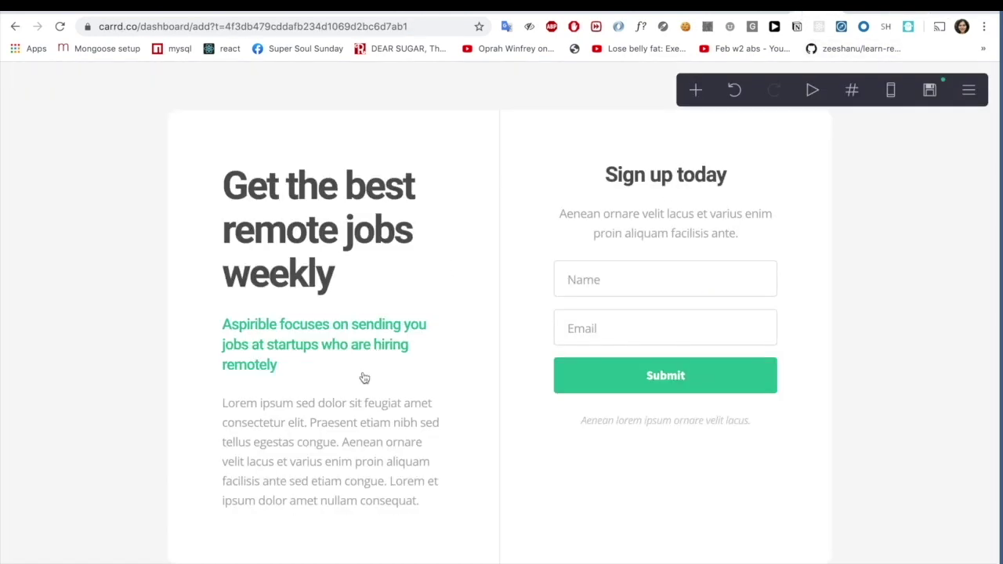
left_click(317, 439)
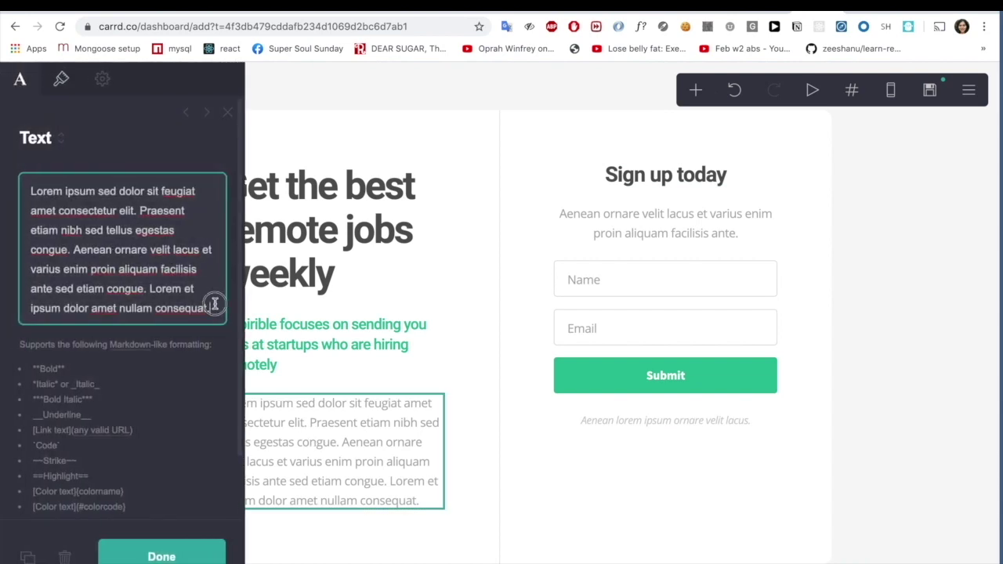
left_click_drag(213, 307, 31, 190)
key("ctrl+v")
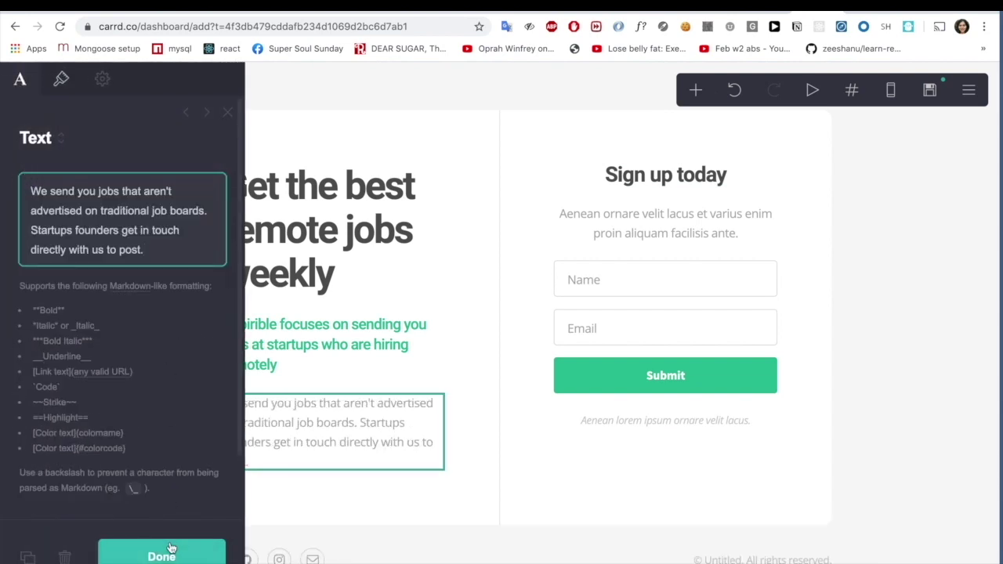
left_click(173, 557)
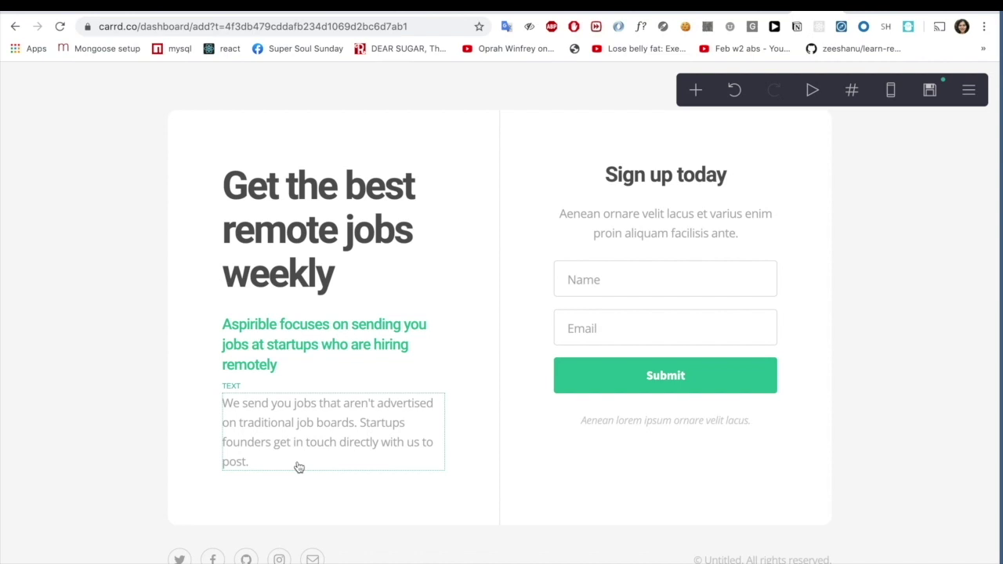
- Set the text under Sign up today to 'Find you next remote role'
key("ctrl+Tab")
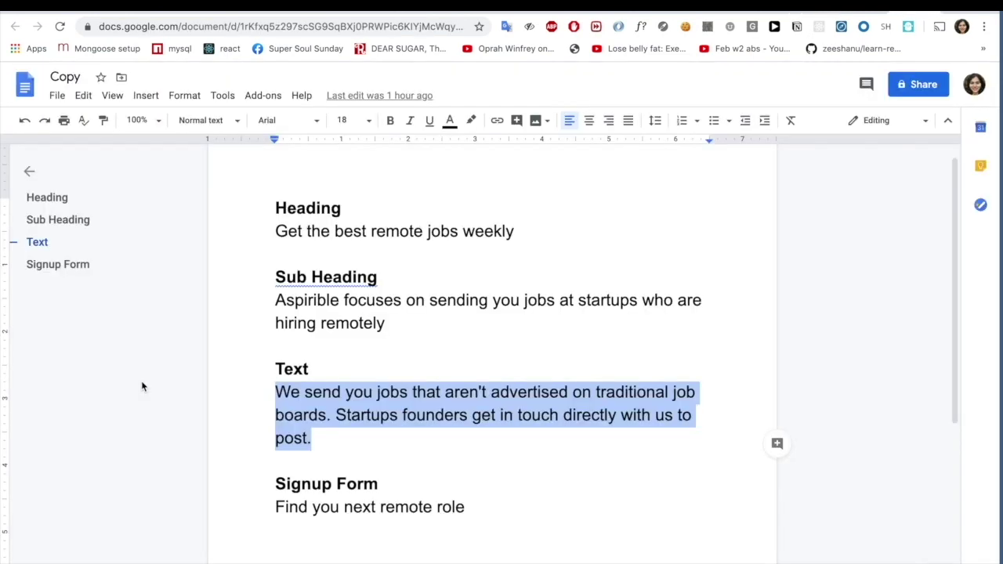
triple_click(382, 509)
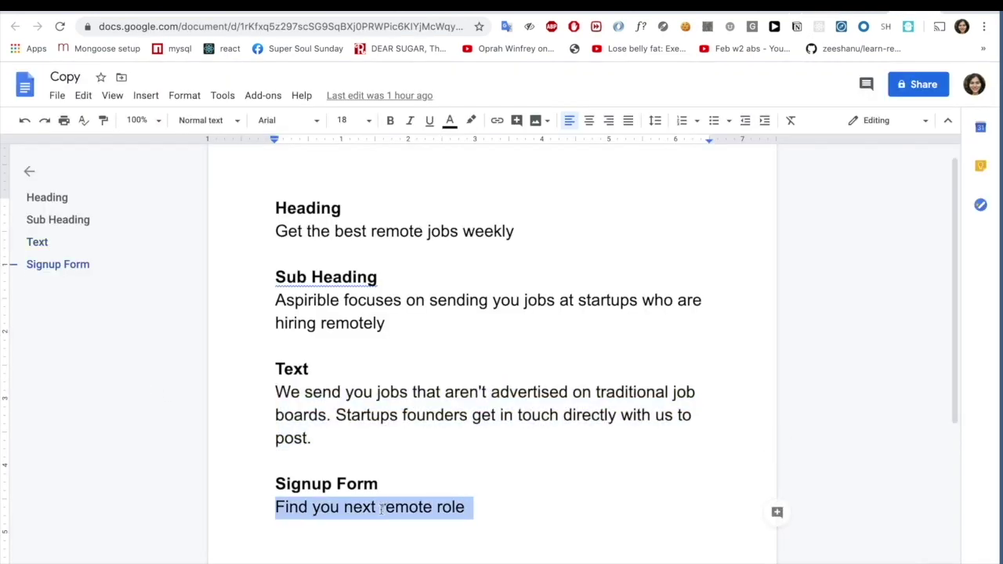
key("ctrl+shift+Tab")
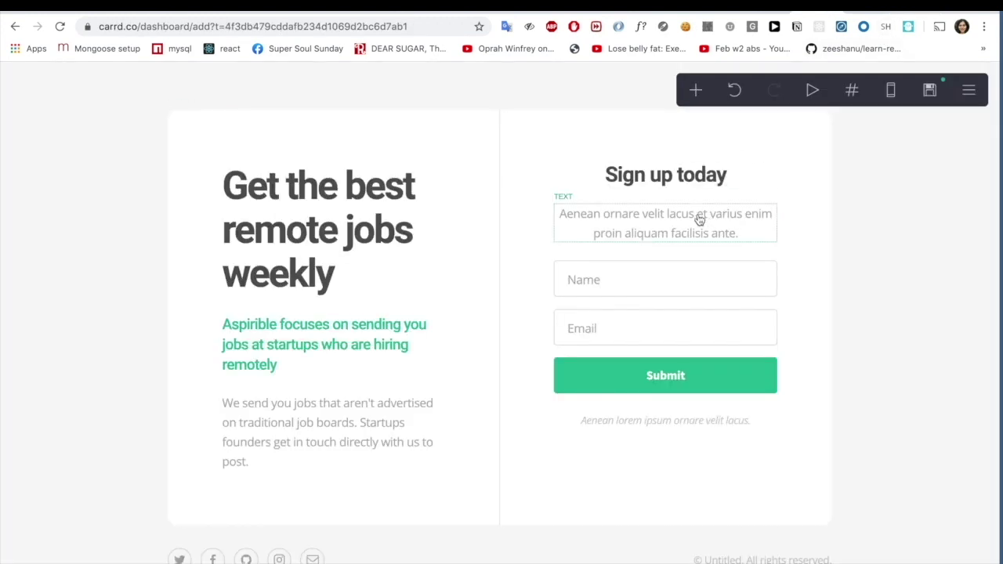
left_click(699, 220)
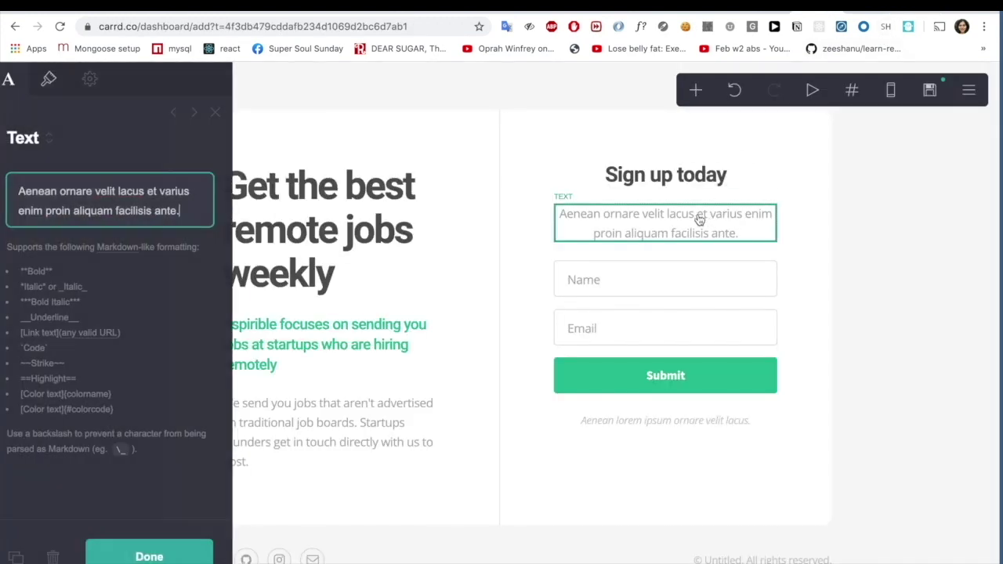
triple_click(198, 210)
key("ctrl+v")
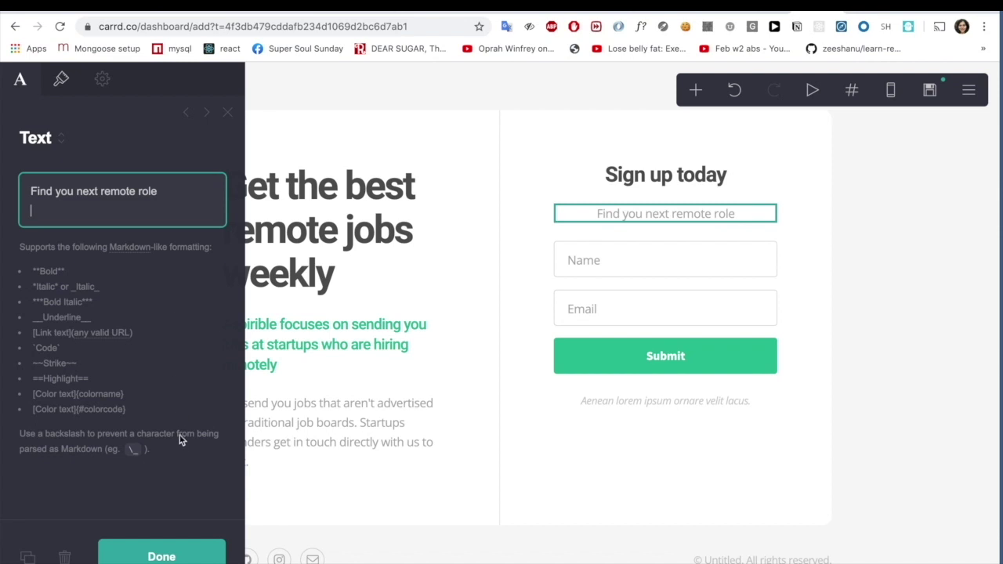
left_click(161, 554)
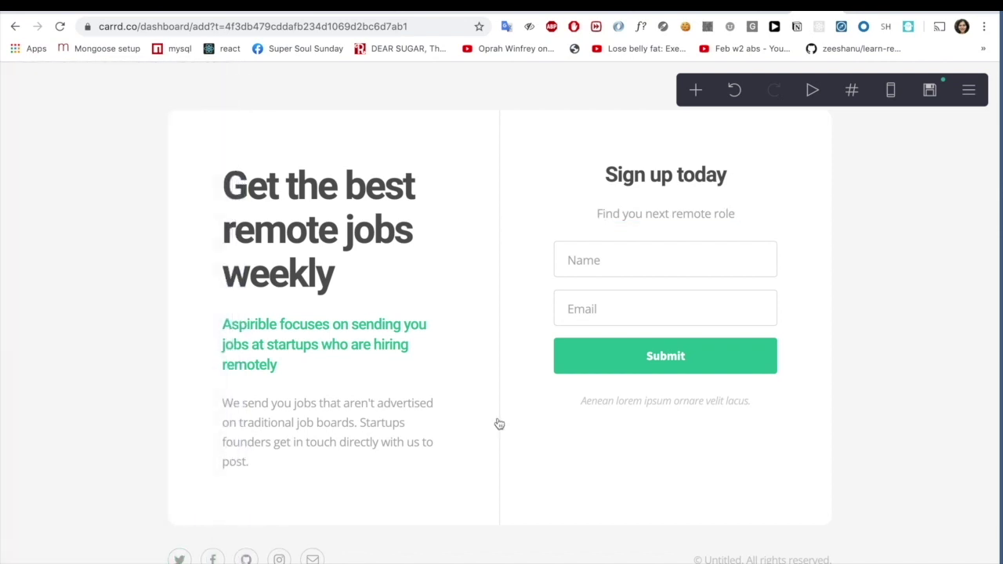
- Change the note below the form to 'We promise never to send you spam!'
left_click(699, 403)
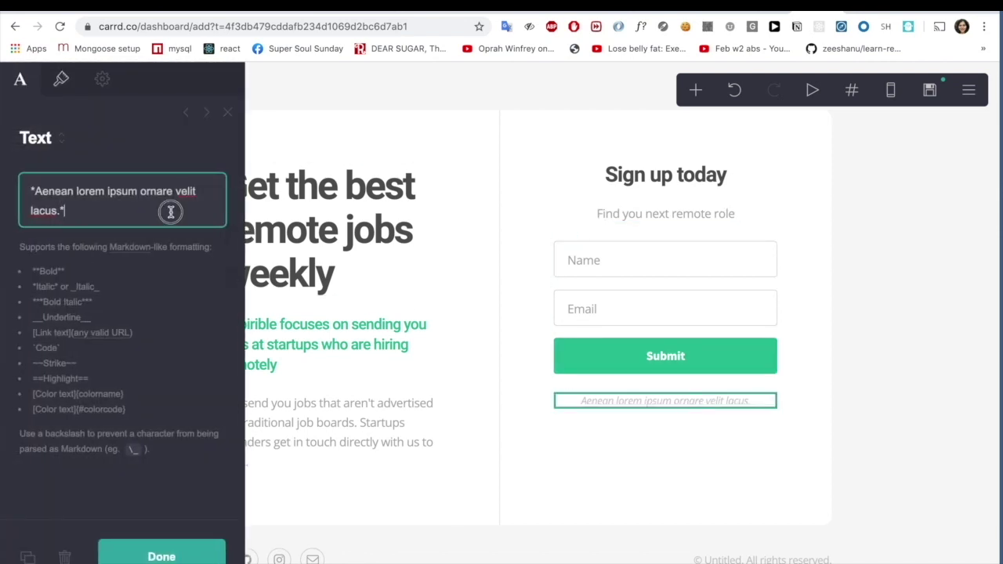
left_click_drag(170, 212, 2, 174)
type("We pr")
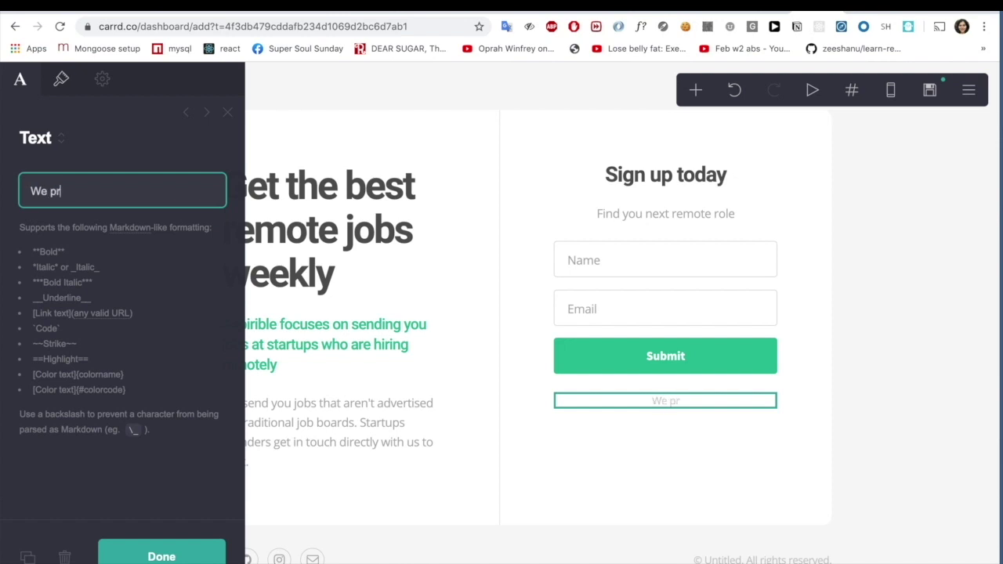
type("omise nev")
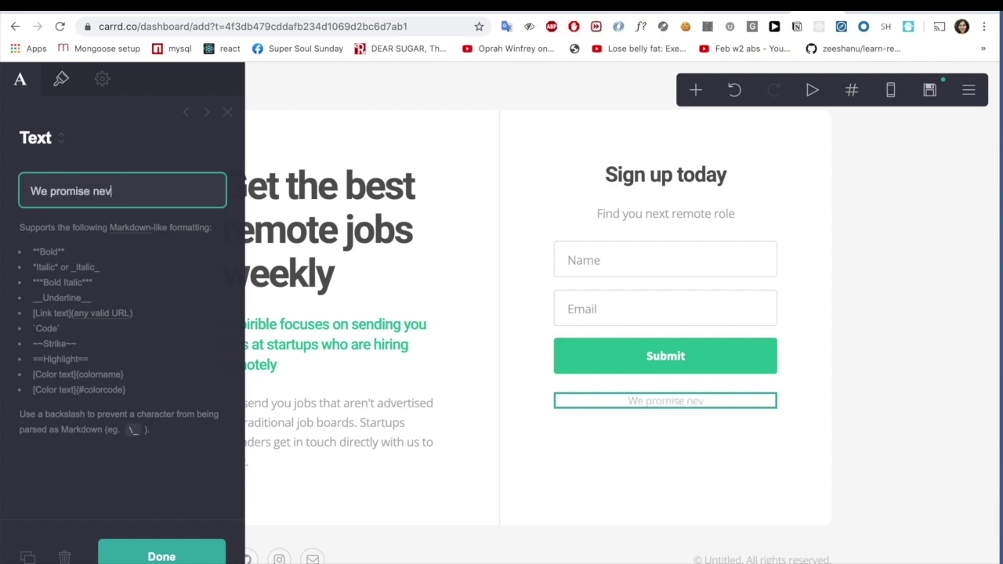
type("er to send you a")
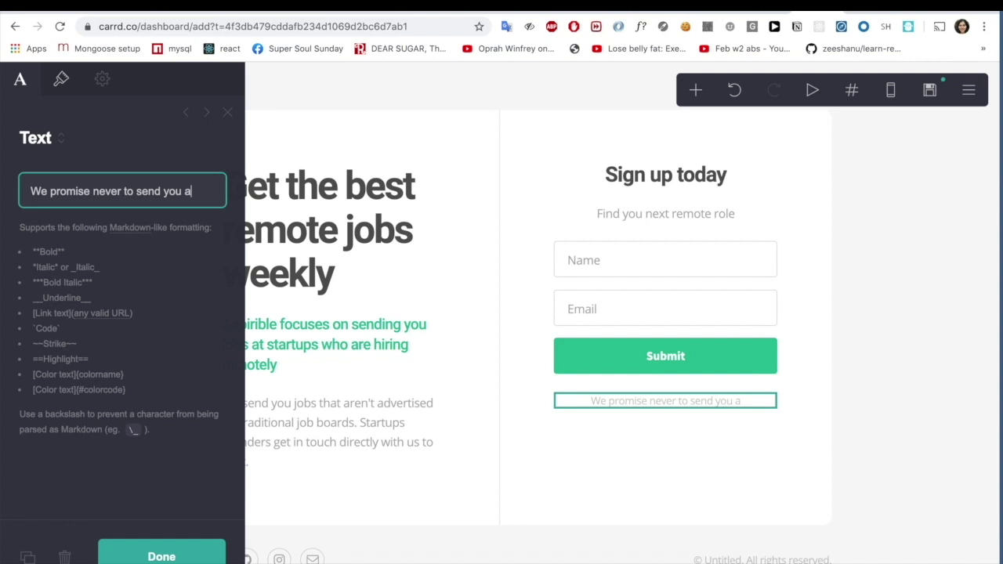
key("BackSpace")
type("spam")
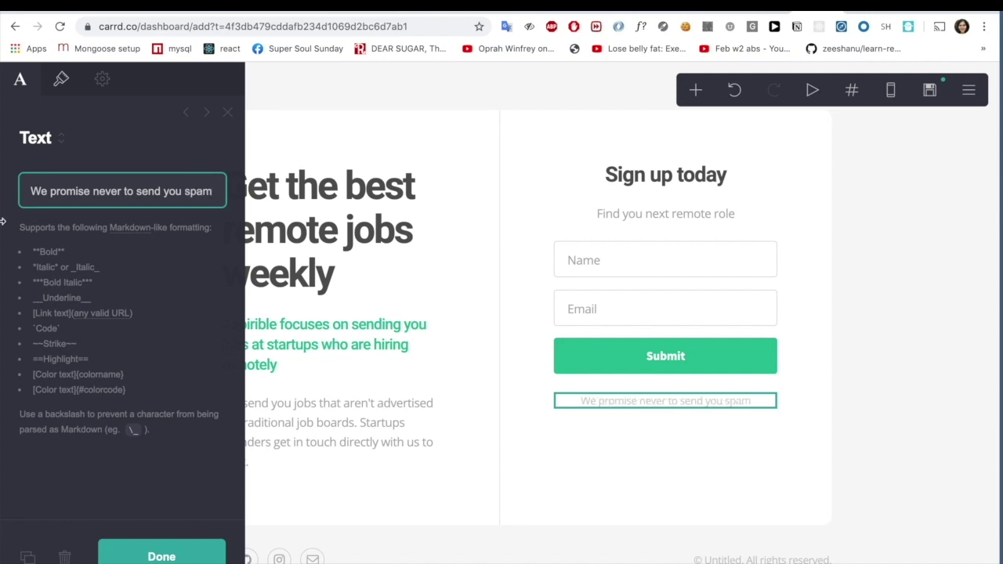
type("!")
left_click(166, 542)
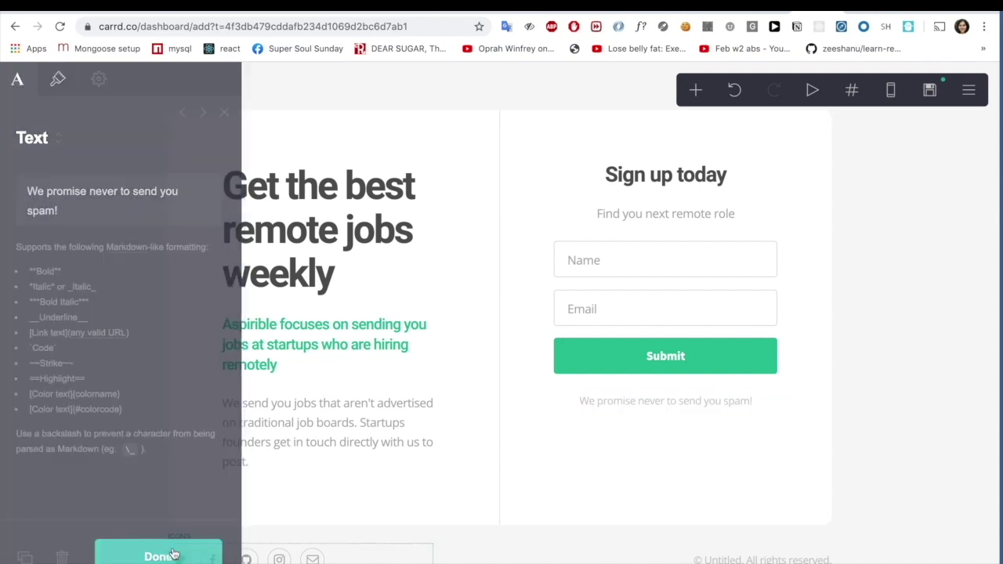
- Replace the Thank you section's placeholder with 'Look forward to seeing you next week'
scroll(376, 360, "down", 2)
scroll(376, 360, "up", 2)
scroll(377, 362, "down", 4)
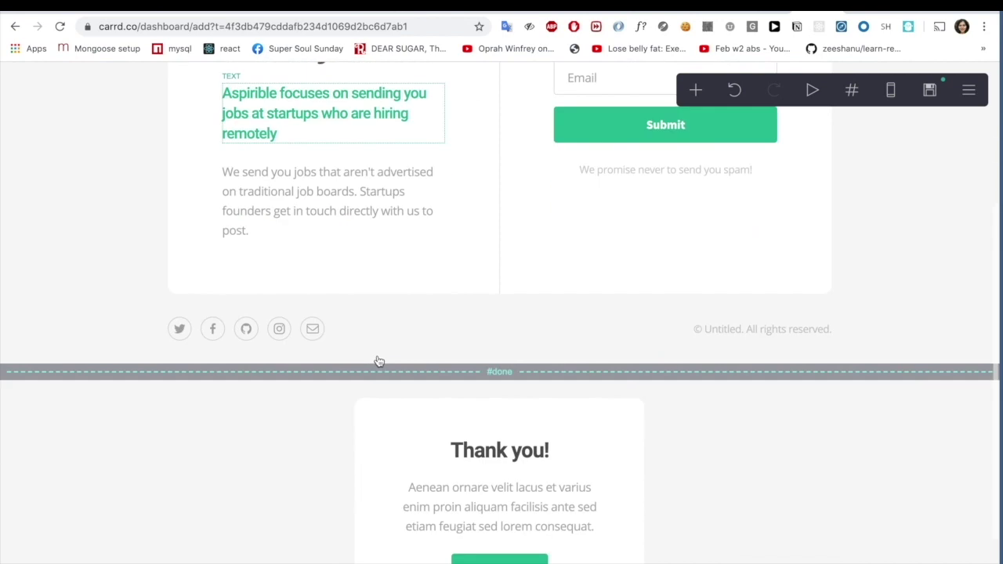
left_click(487, 405)
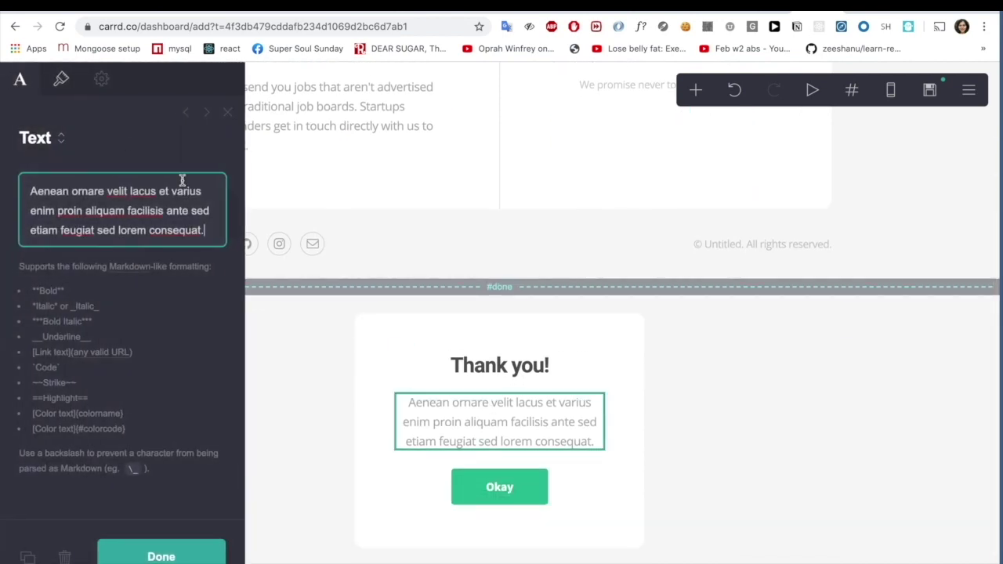
left_click_drag(212, 229, 40, 138)
type("Loo")
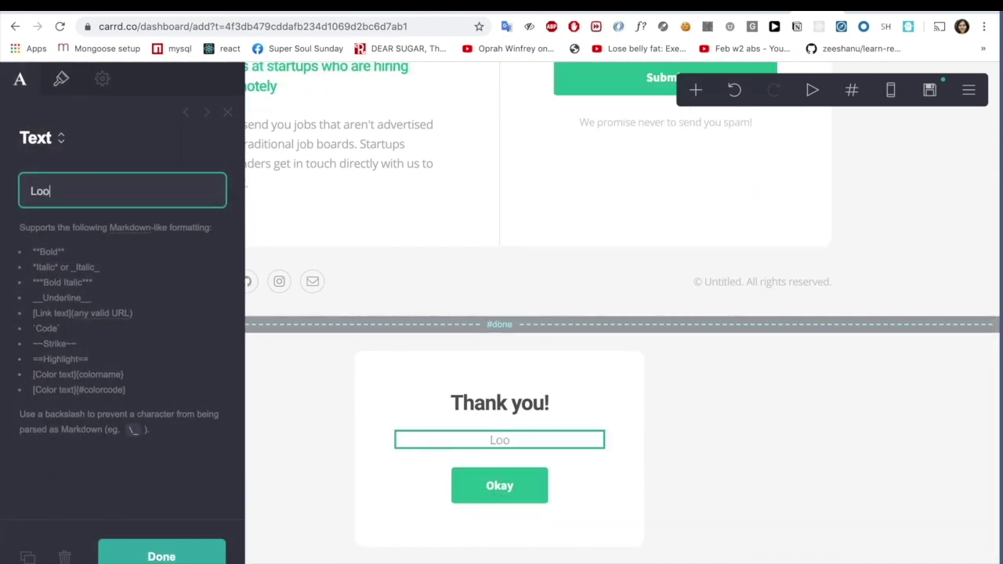
type("k forward to s")
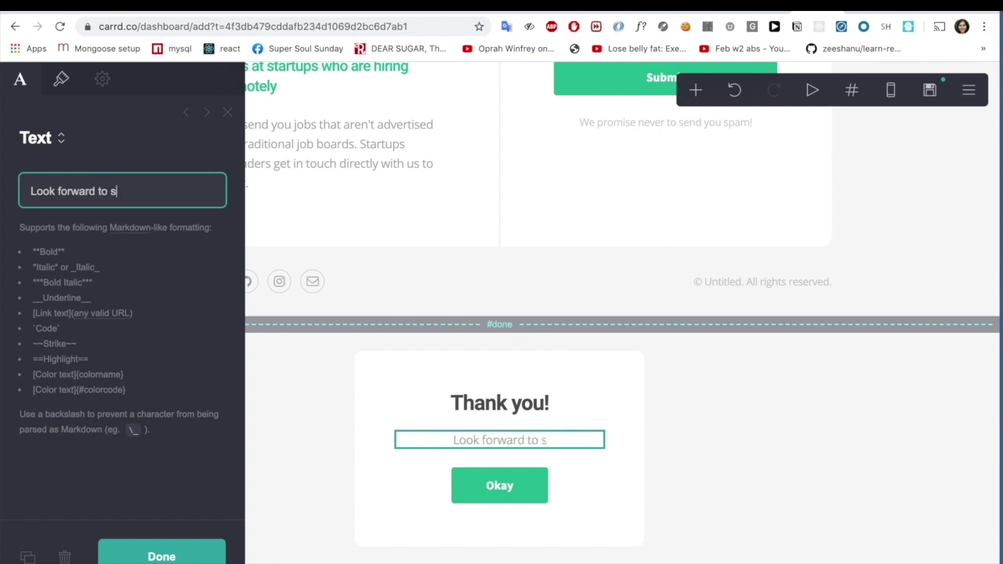
type("eeing you in your invo")
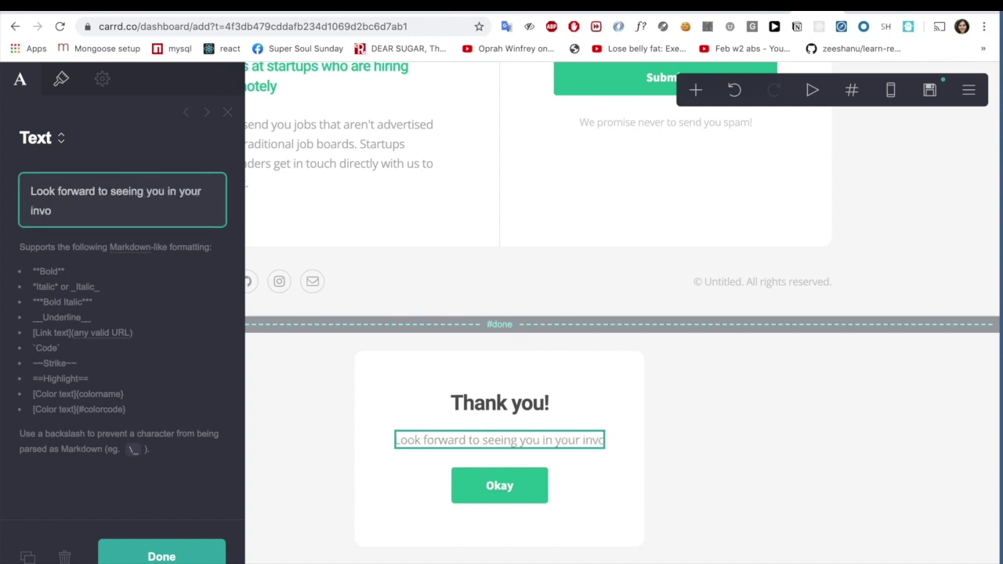
key("BackSpace")
key("BackSpace")
type("box!")
key("BackSpace")
key("BackSpace")
key("BackSpace")
key("BackSpace")
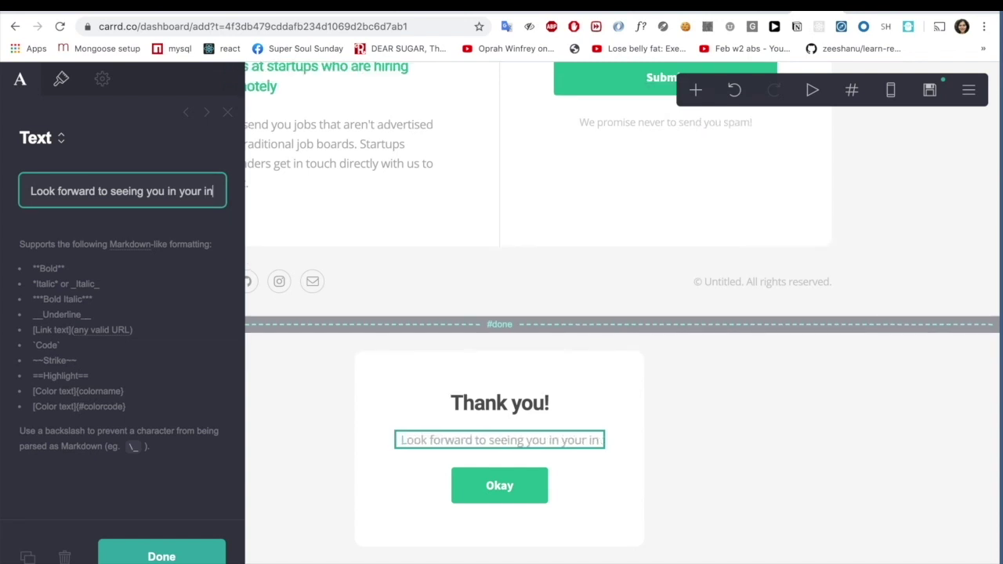
type("n")
key("BackSpace")
key("BackSpace")
key("BackSpace")
key("BackSpace")
key("BackSpace")
key("BackSpace")
key("BackSpace")
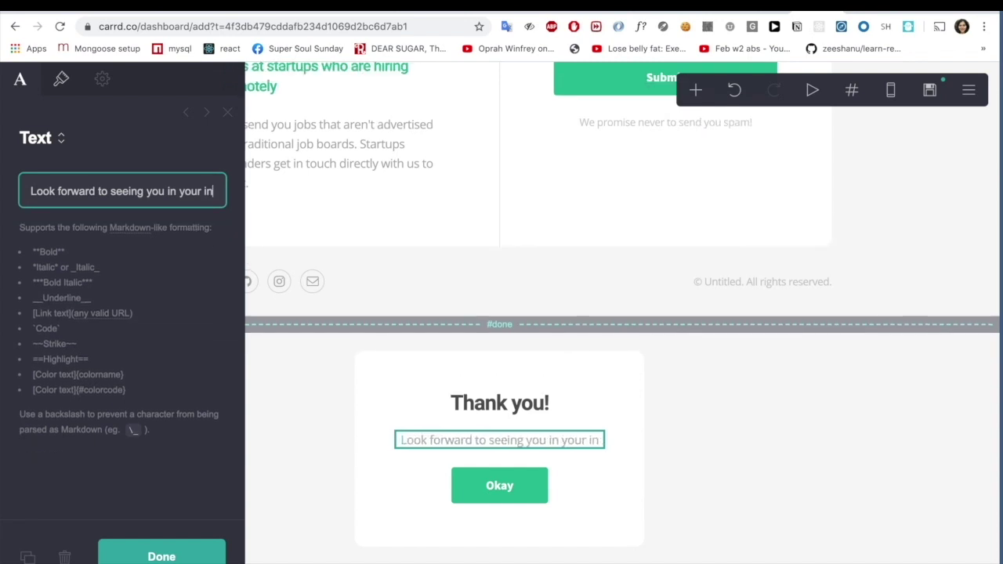
key("BackSpace")
key("BackSpace")
key("BackSpace")
key("BackSpace")
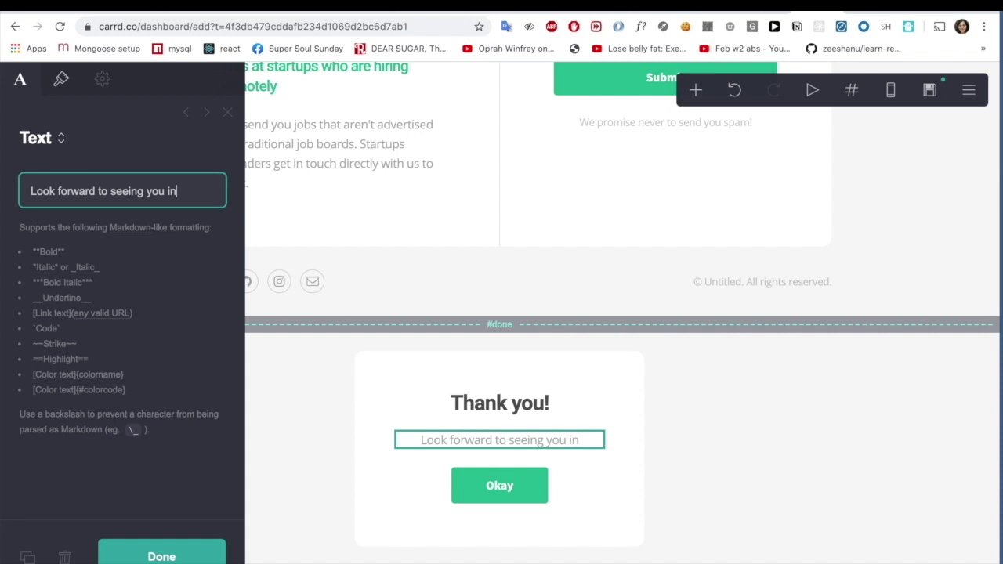
type("next week")
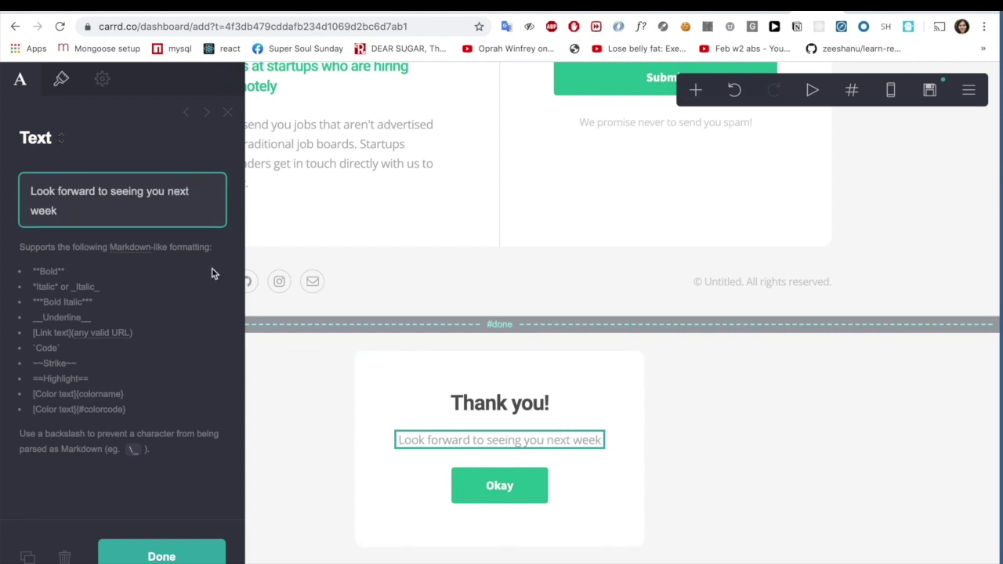
left_click(179, 557)
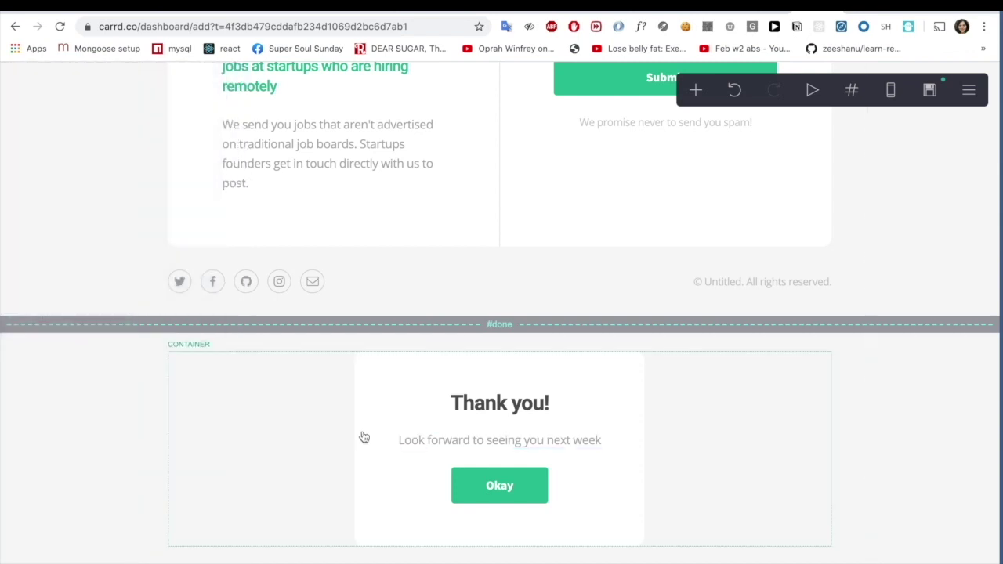
scroll(363, 437, "up", 4)
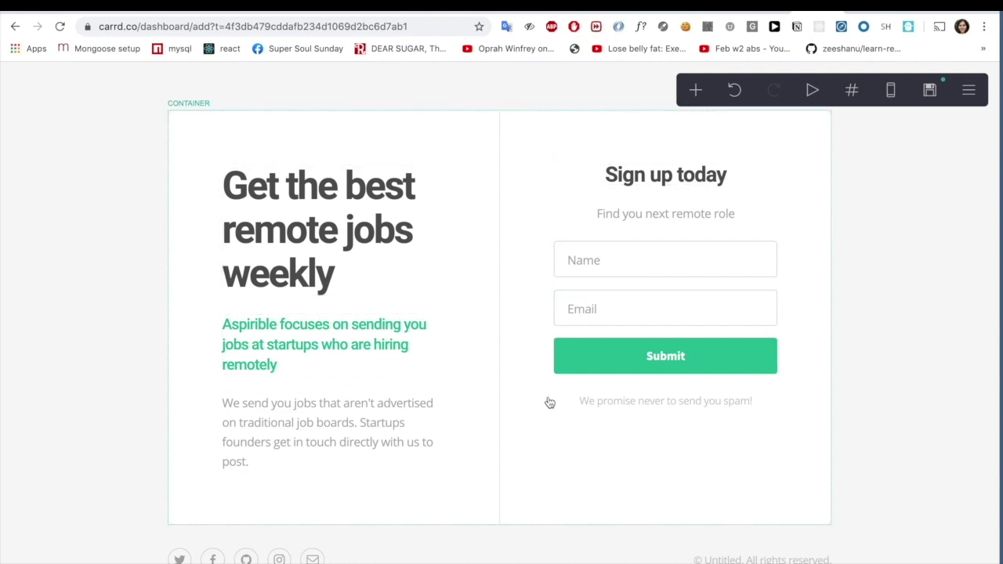
scroll(548, 403, "down", 4)
scroll(549, 403, "up", 4)
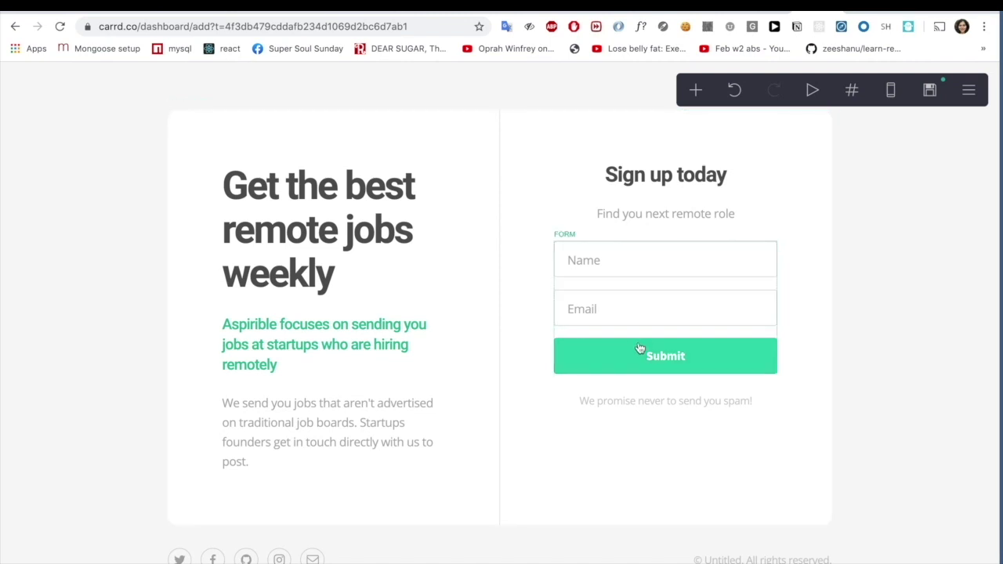
scroll(647, 387, "down", 4)
scroll(647, 390, "up", 4)
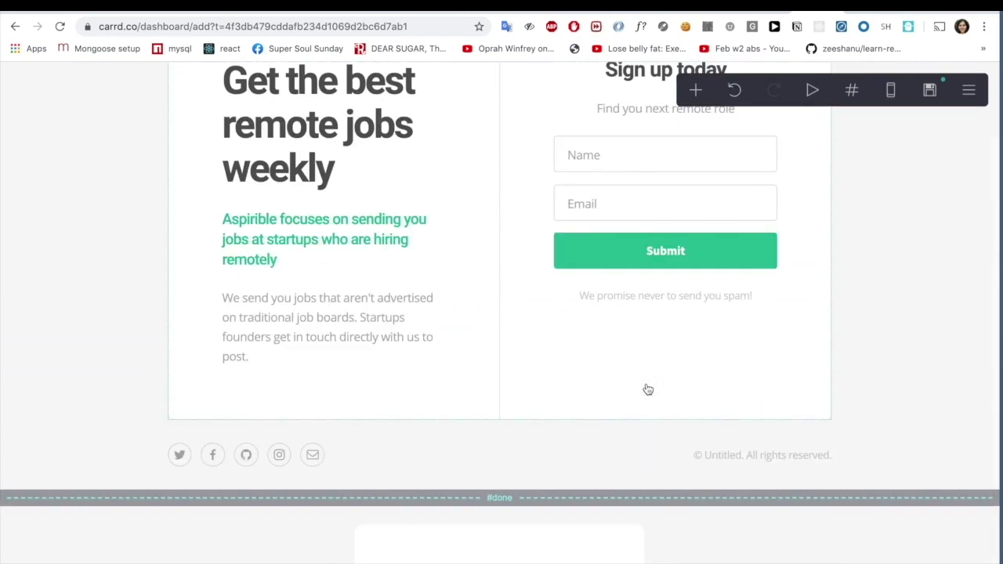
scroll(610, 445, "down", 1)
scroll(610, 444, "down", 2)
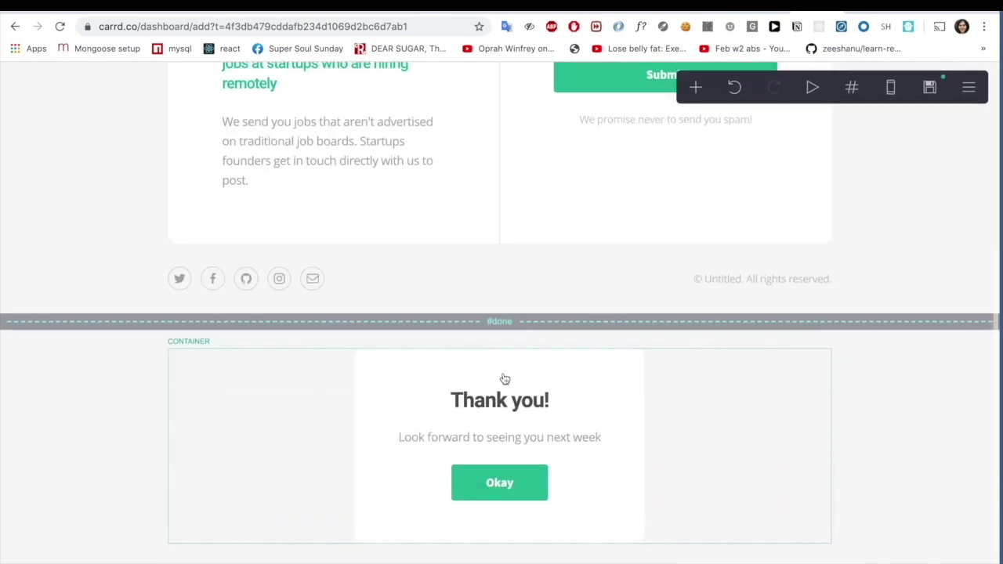
scroll(508, 329, "up", 4)
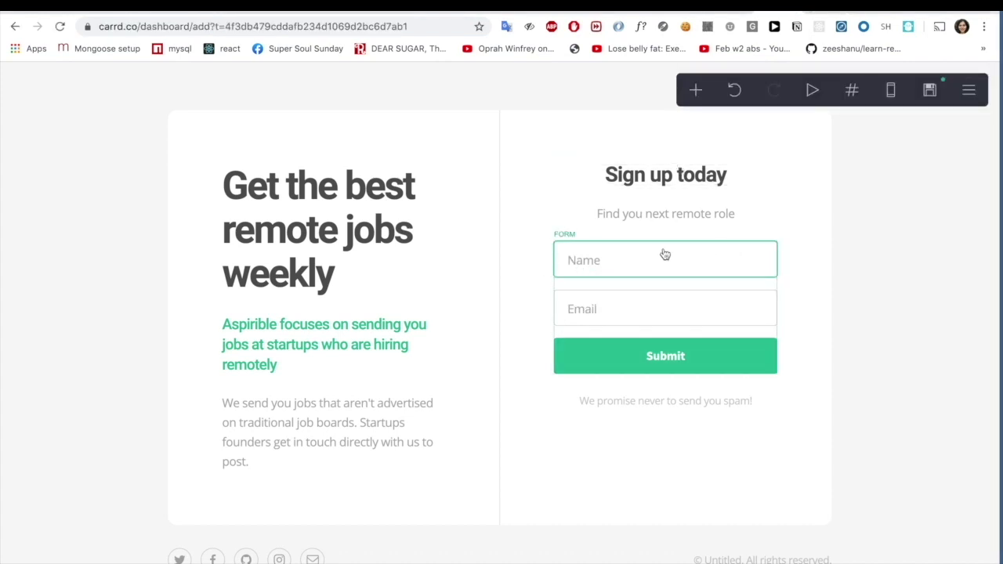
left_click(665, 253)
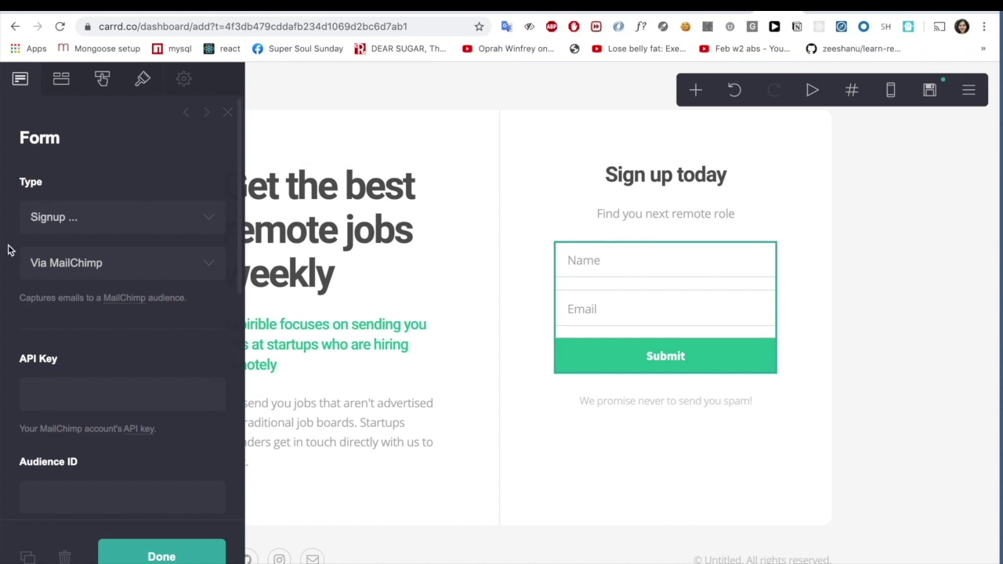
- Switch the form's email service from MailChimp to ConvertKit
left_click(192, 265)
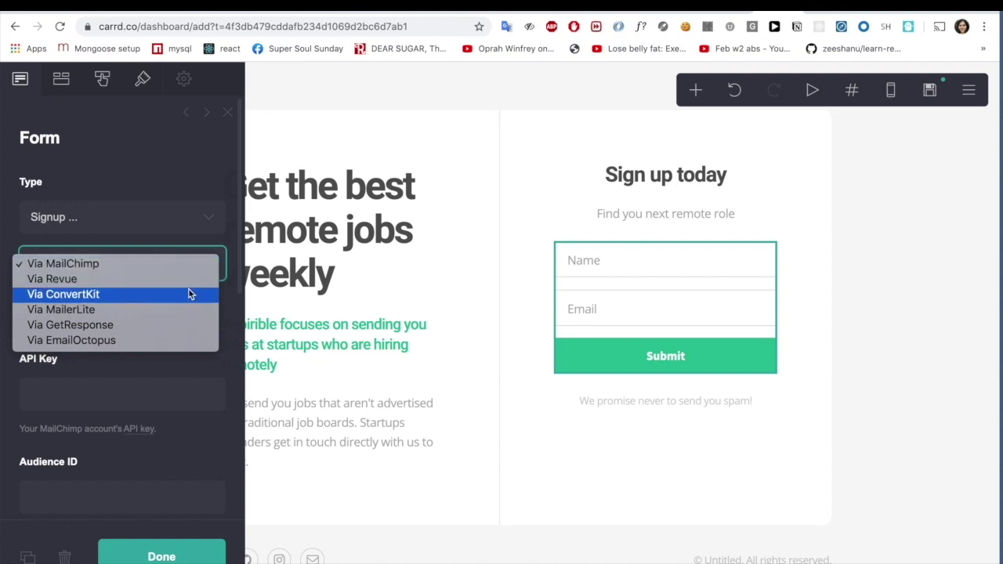
left_click(188, 294)
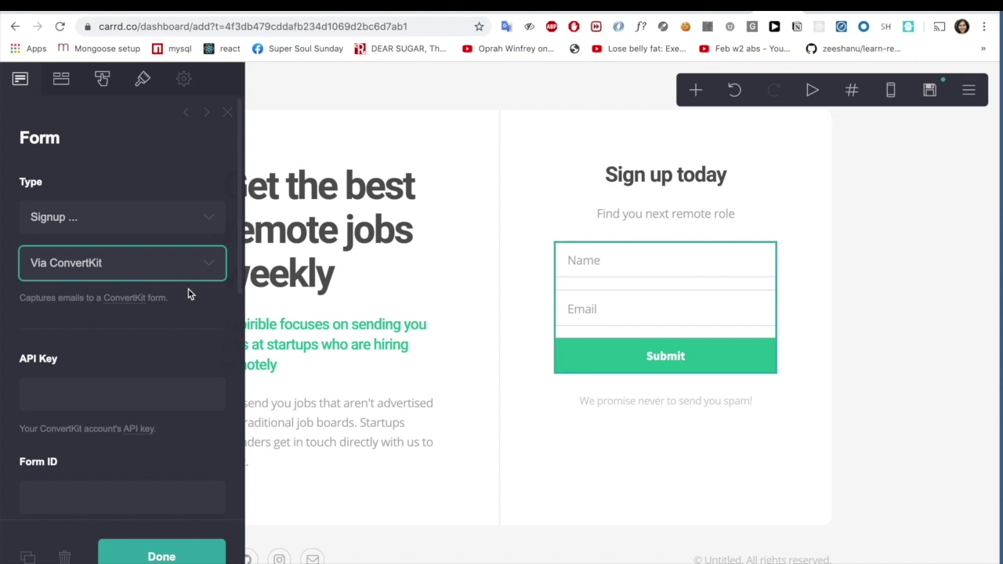
left_click(212, 265)
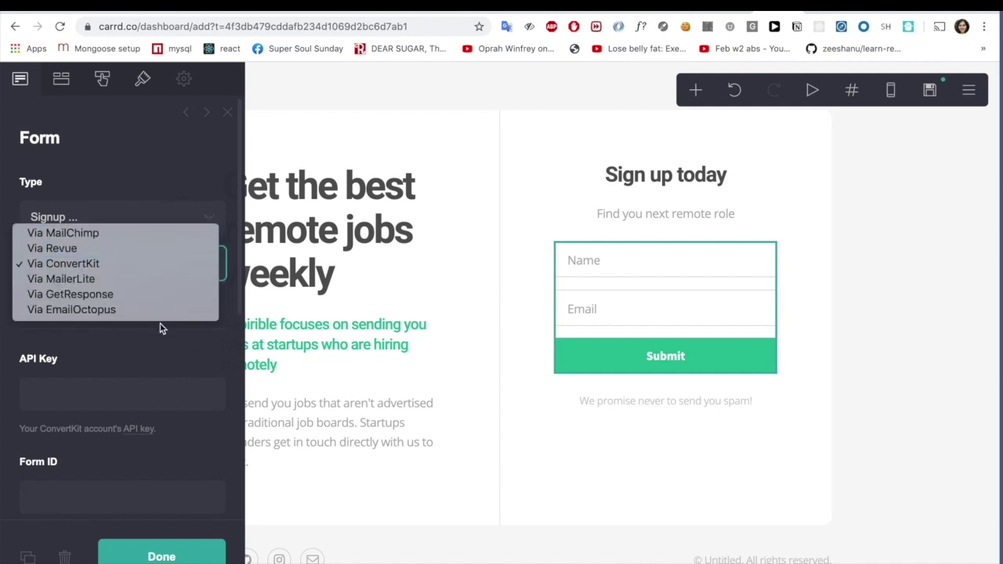
left_click(164, 184)
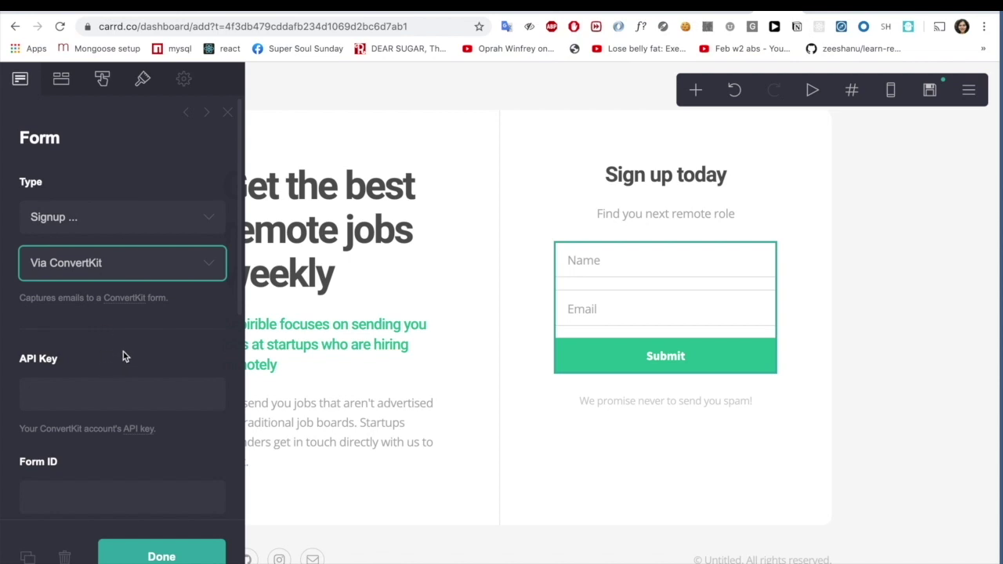
- Scroll through the ConvertKit form fields, leaving API key and form ID empty
scroll(123, 352, "down", 2)
scroll(123, 352, "down", 2)
scroll(122, 352, "up", 3)
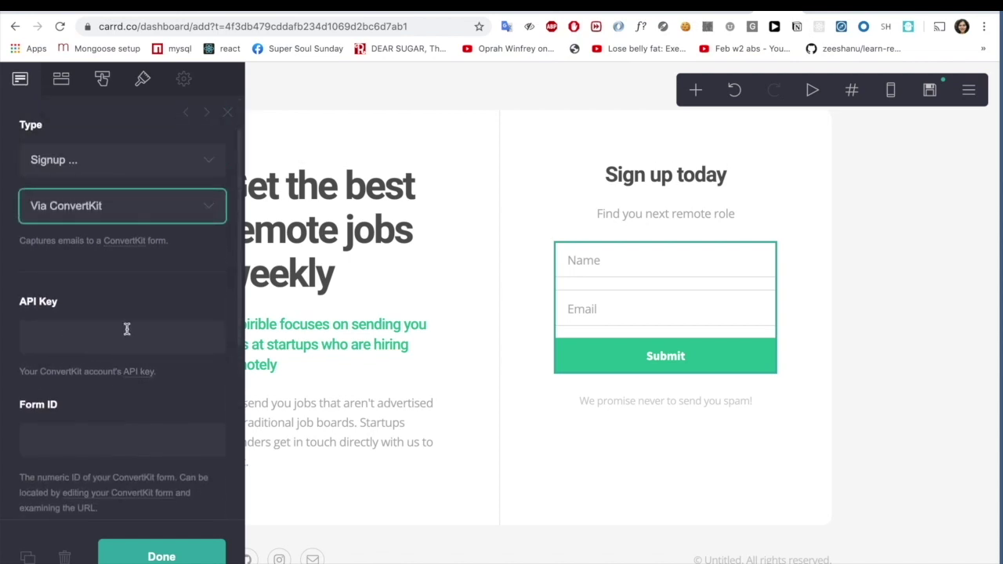
scroll(127, 329, "down", 3)
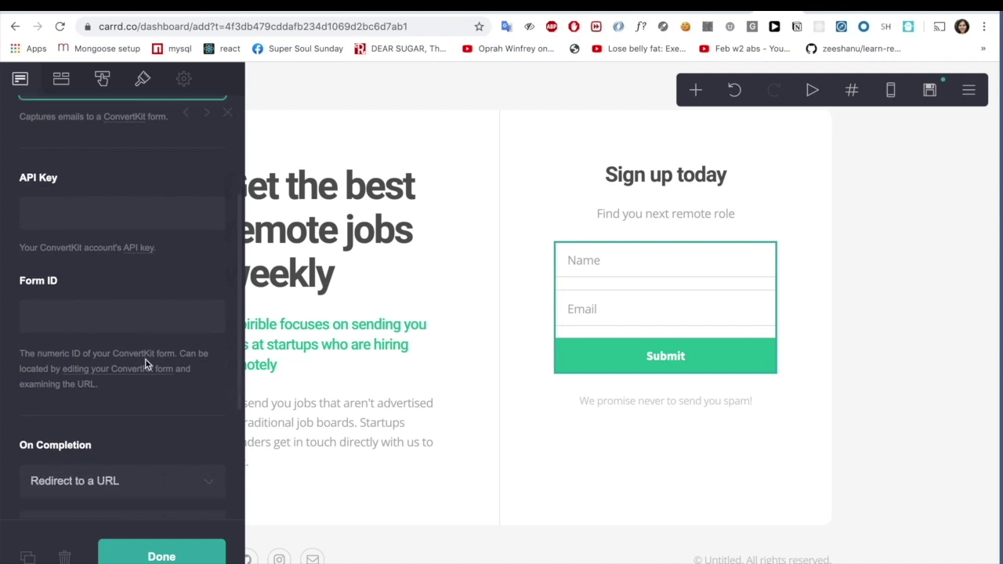
scroll(146, 364, "down", 2)
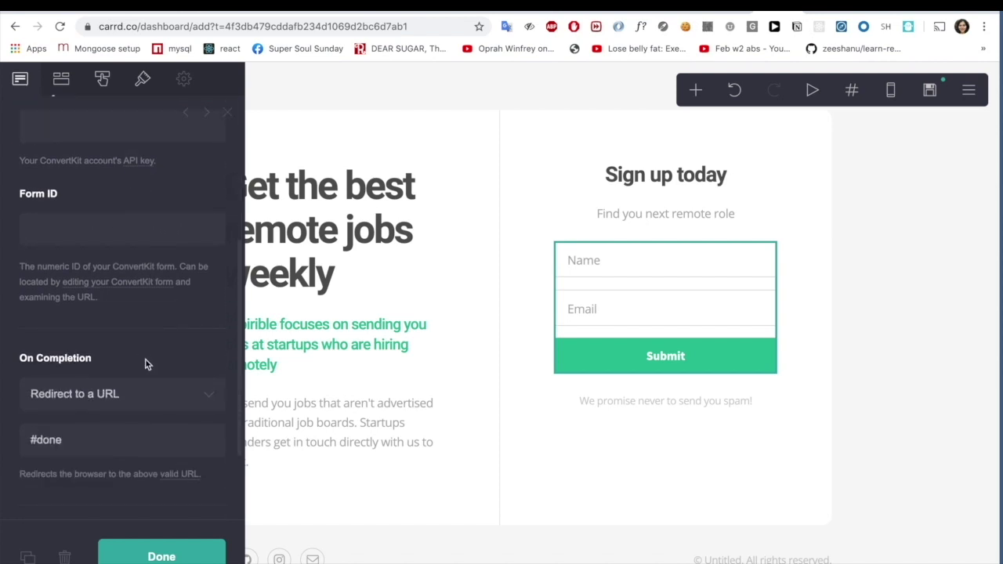
scroll(145, 365, "down", 3)
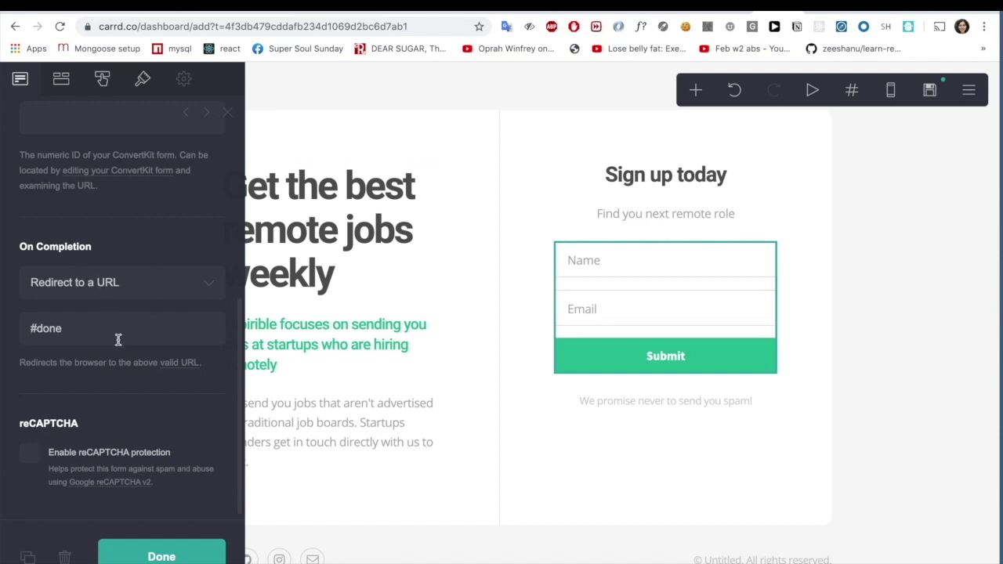
scroll(119, 339, "down", 1)
scroll(118, 341, "up", 10)
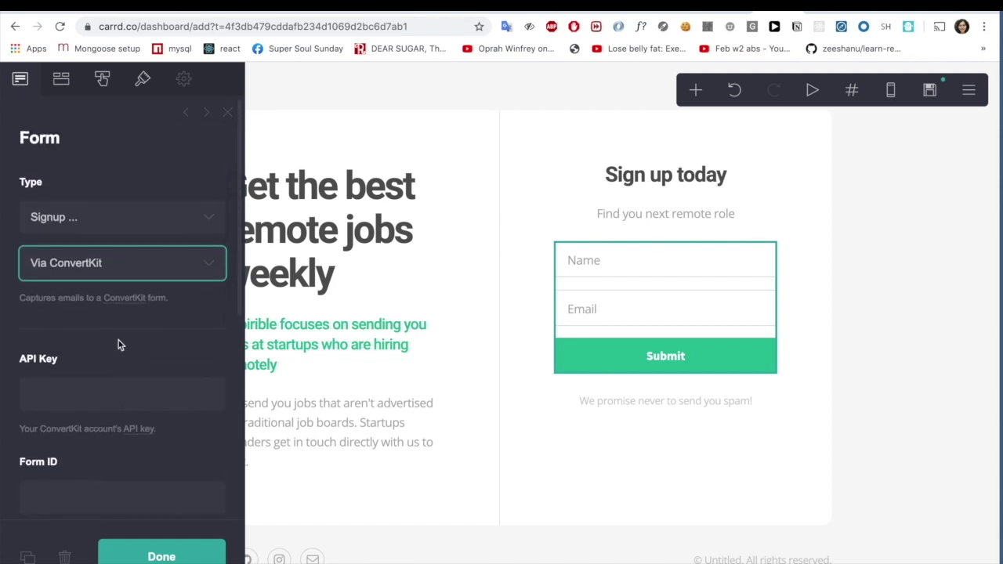
scroll(118, 340, "down", 1)
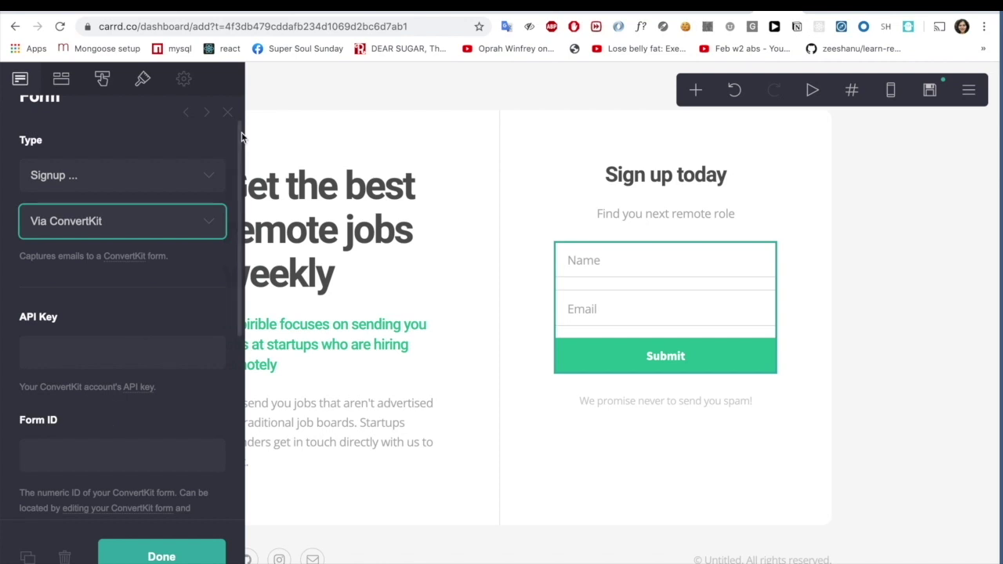
- Create a new inline ConvertKit form from the Clare template
left_click(593, 14)
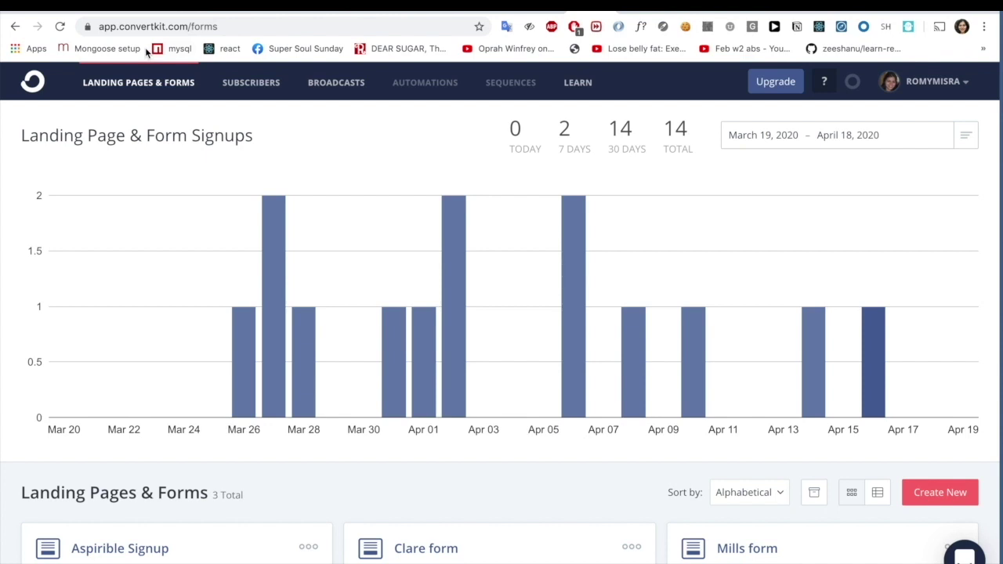
scroll(291, 287, "up", 2)
scroll(345, 318, "down", 2)
scroll(344, 318, "up", 2)
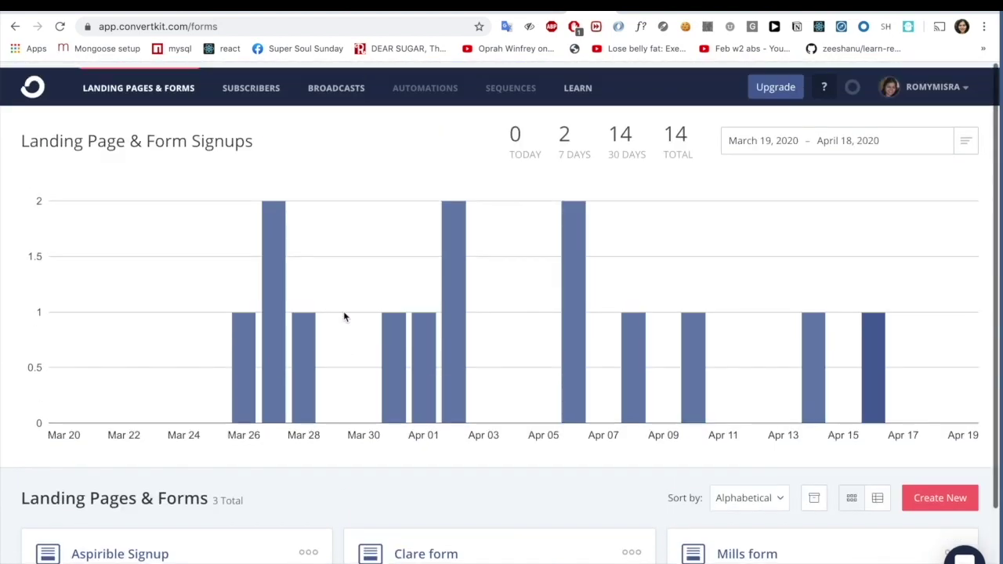
left_click(950, 494)
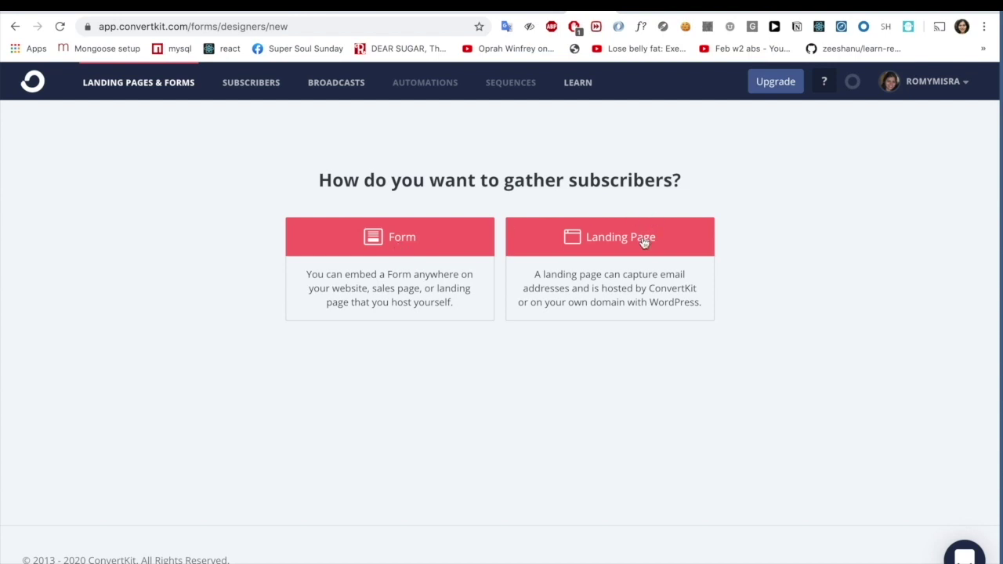
left_click(433, 272)
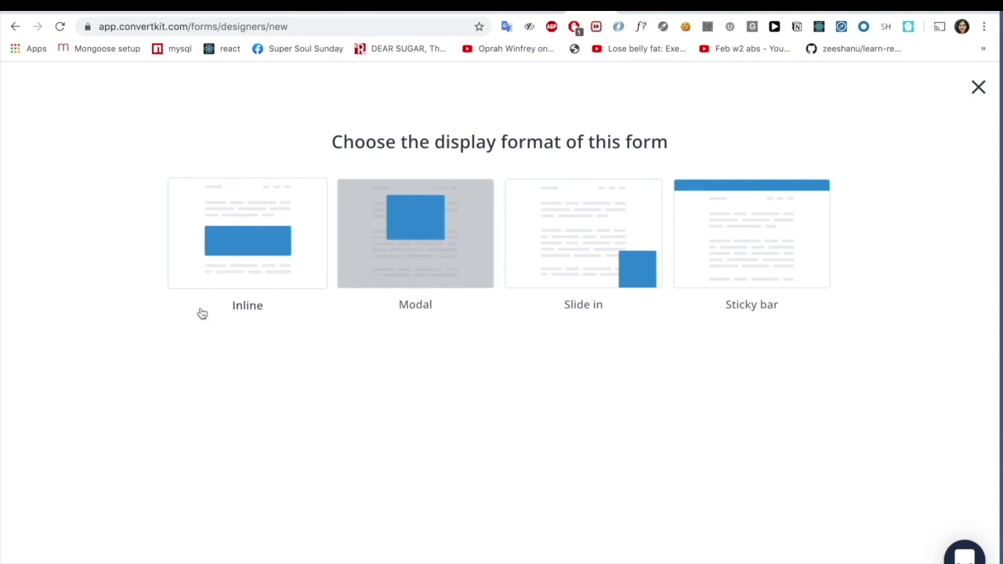
left_click(237, 217)
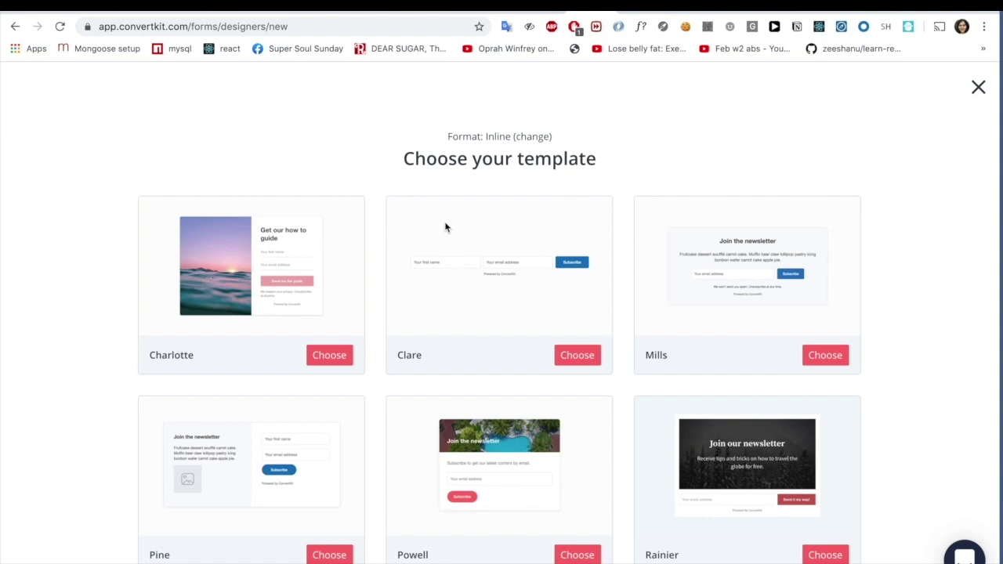
scroll(510, 280, "down", 2)
scroll(510, 280, "up", 1)
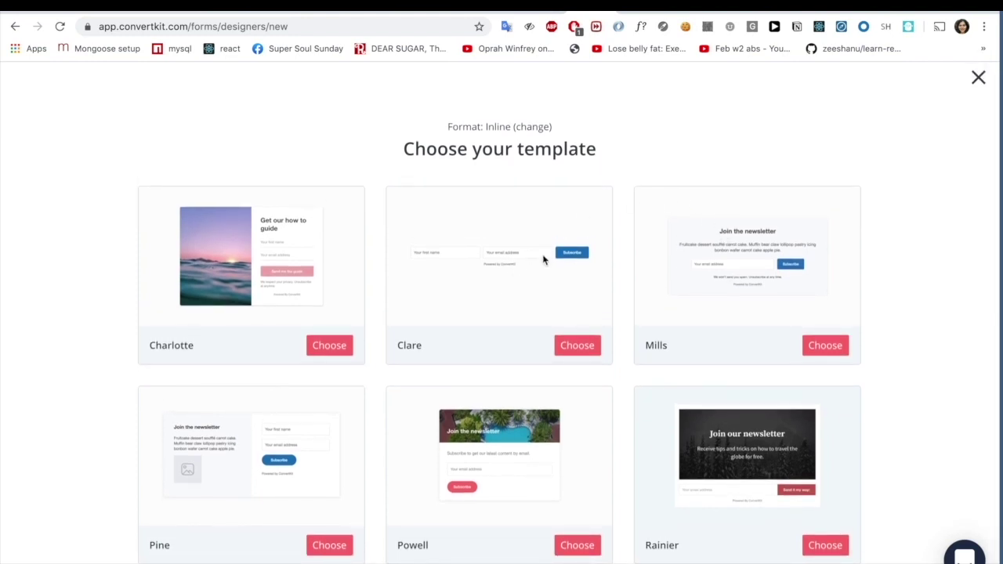
left_click(579, 349)
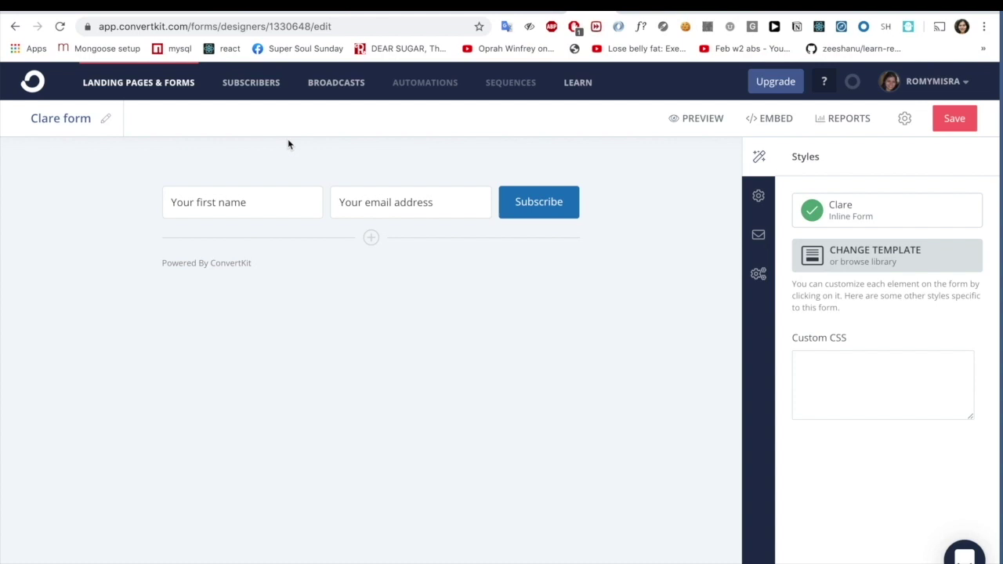
- Paste form ID 1330648 into Carrd's Form ID field, then save the Clare form in ConvertKit
double_click(291, 28)
key("super+c")
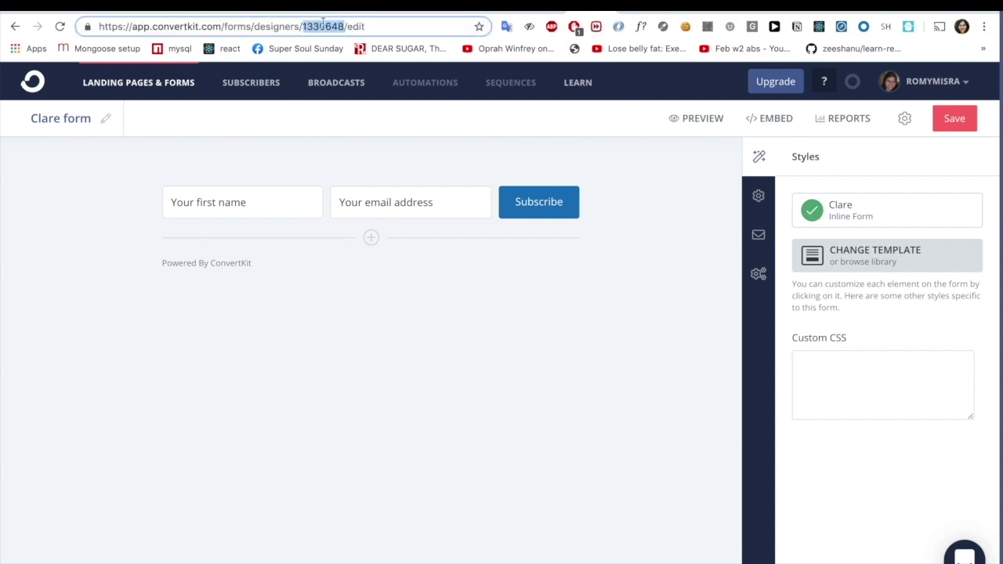
left_click(771, 11)
left_click(95, 456)
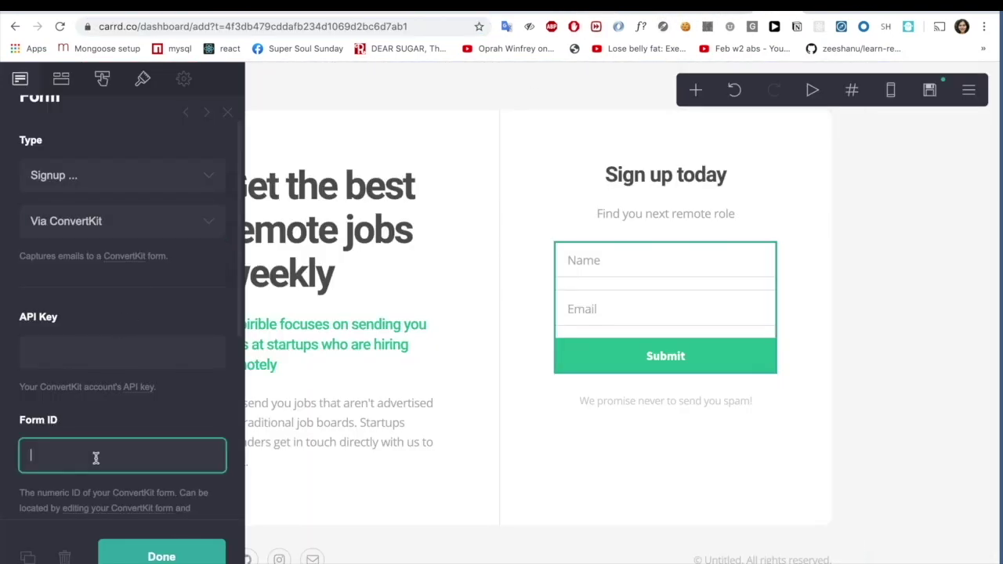
key("super+v")
left_click(607, 11)
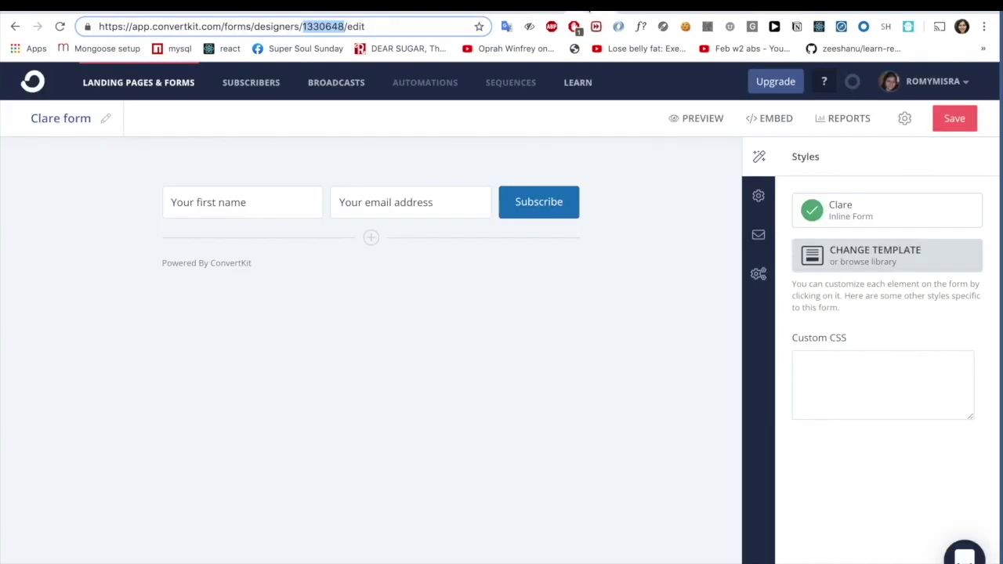
left_click(970, 118)
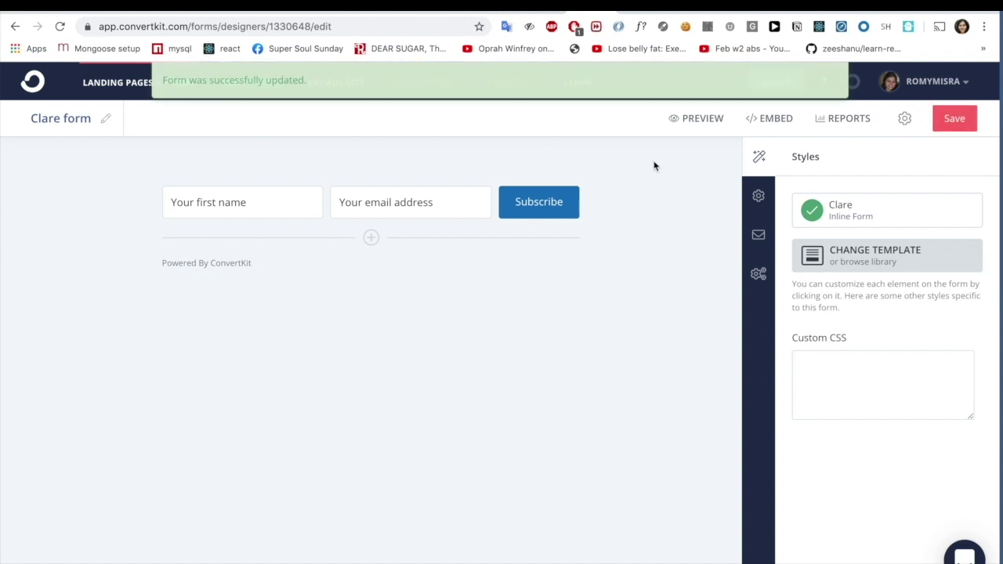
- Copy the API key from ConvertKit's account settings into the Carrd form's API Key field and close the form settings
left_click(969, 84)
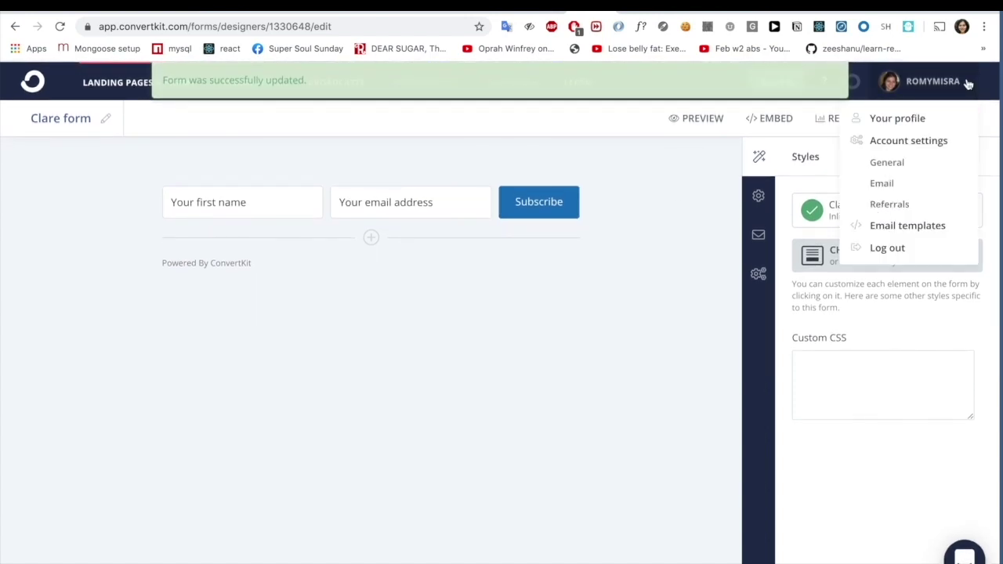
left_click(898, 141)
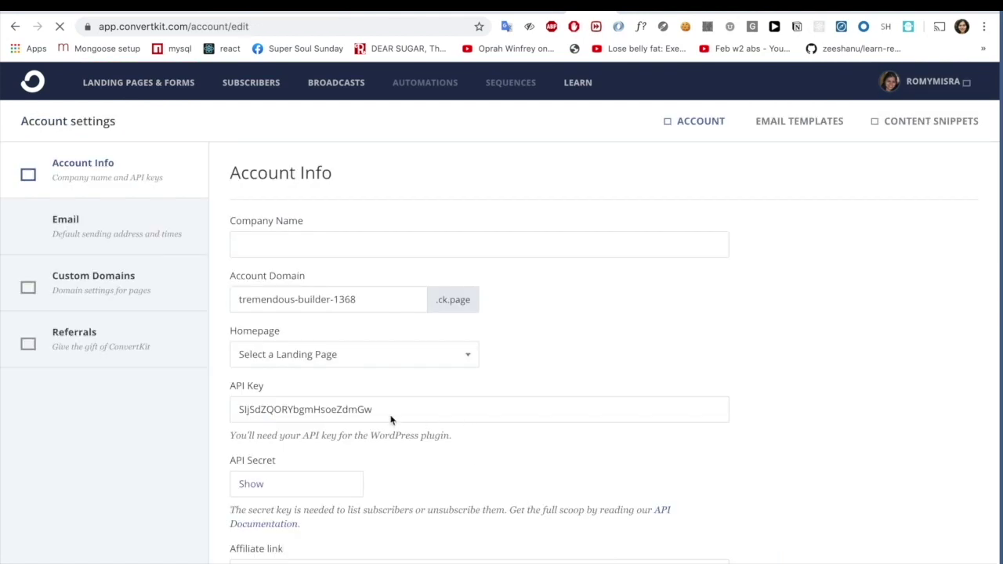
double_click(319, 409)
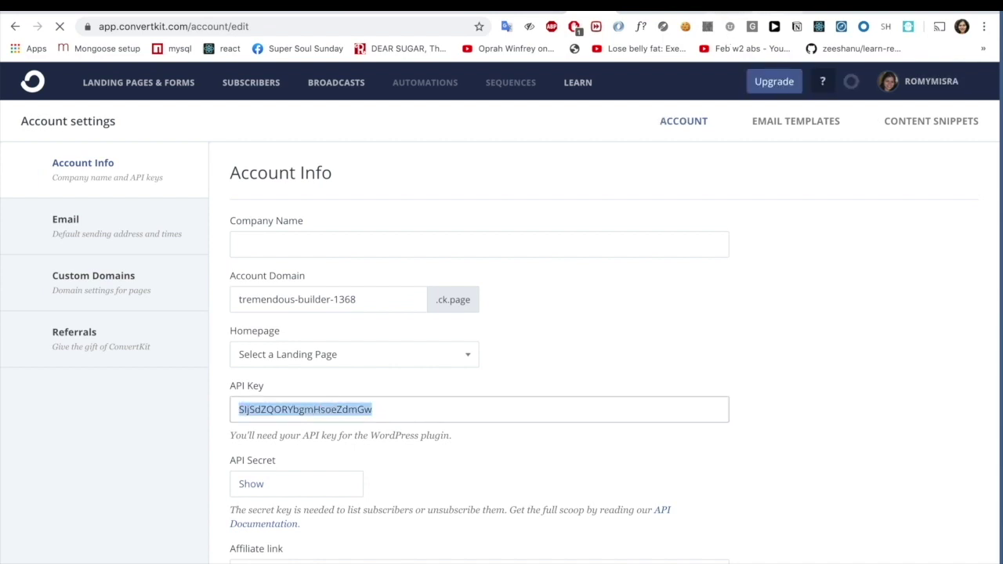
left_click(784, 9)
left_click(84, 343)
key("super+v")
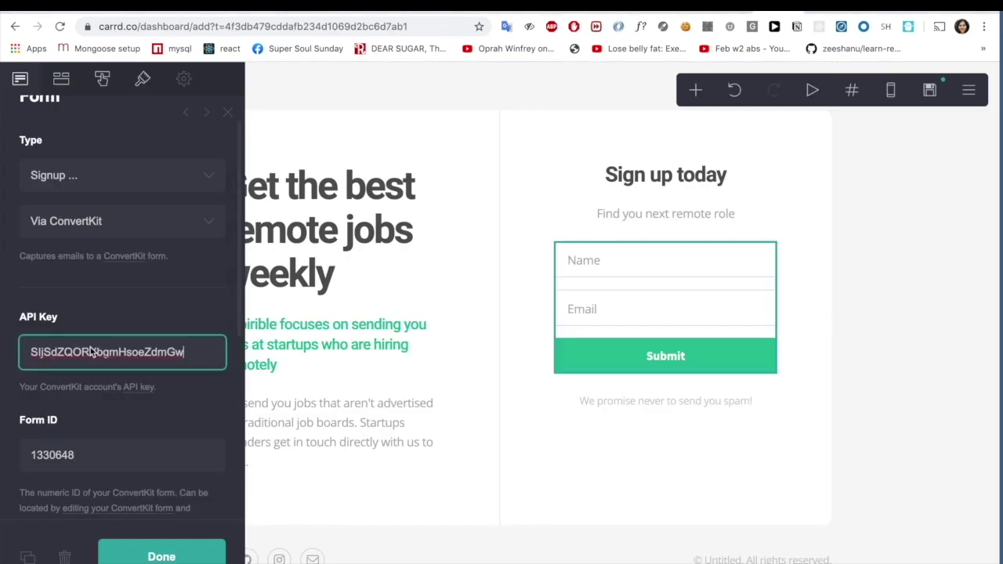
left_click(163, 554)
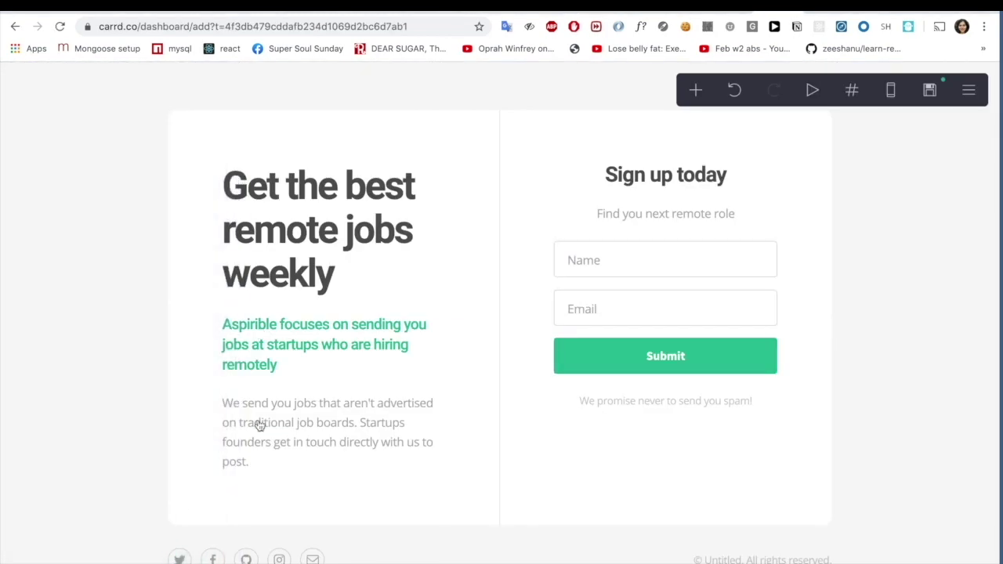
- Set the site title 'Get remote jobs weekly' and description 'Aspirible sends you startup jobs weekly which are remote'
scroll(266, 415, "down", 4)
scroll(271, 410, "up", 5)
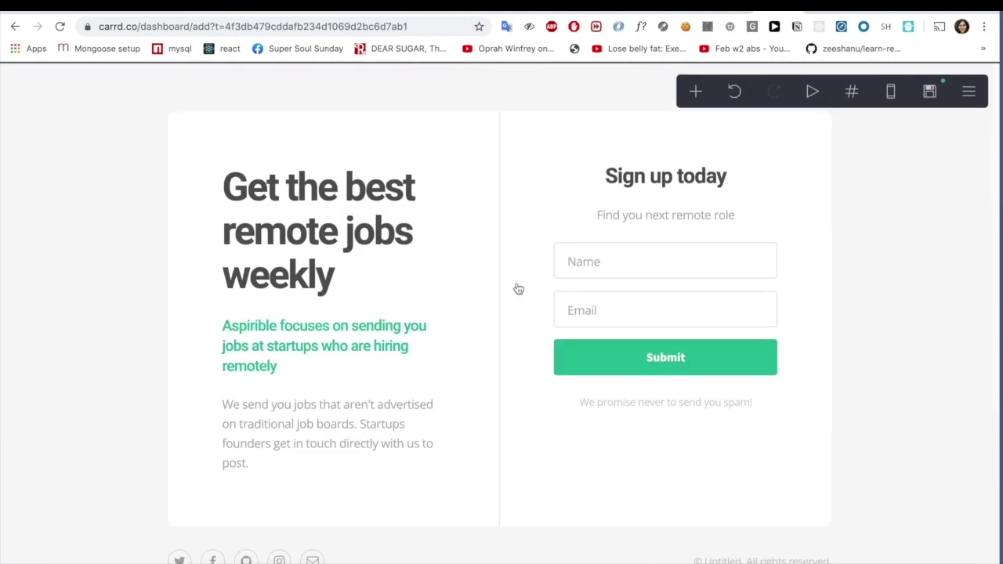
left_click(969, 90)
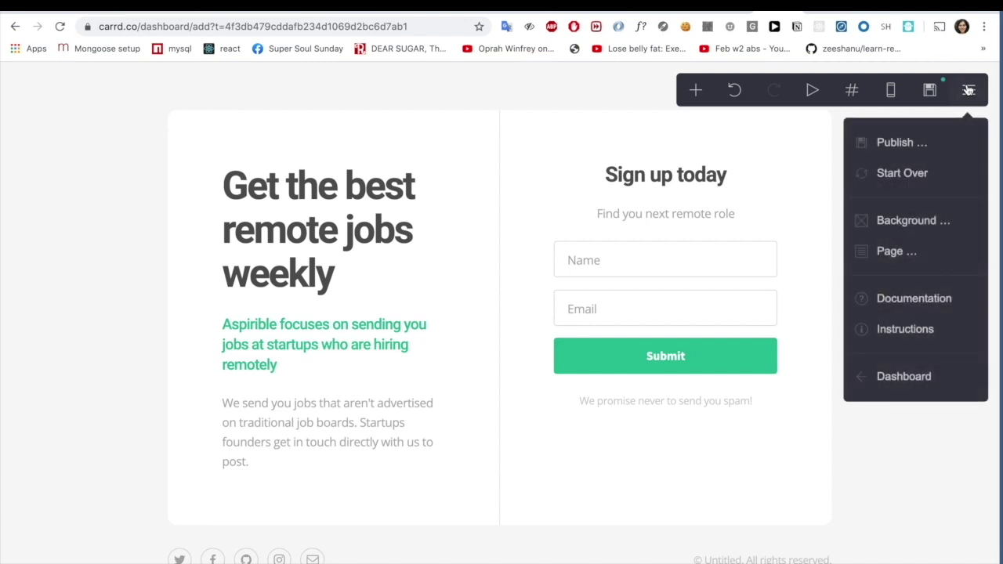
left_click(894, 142)
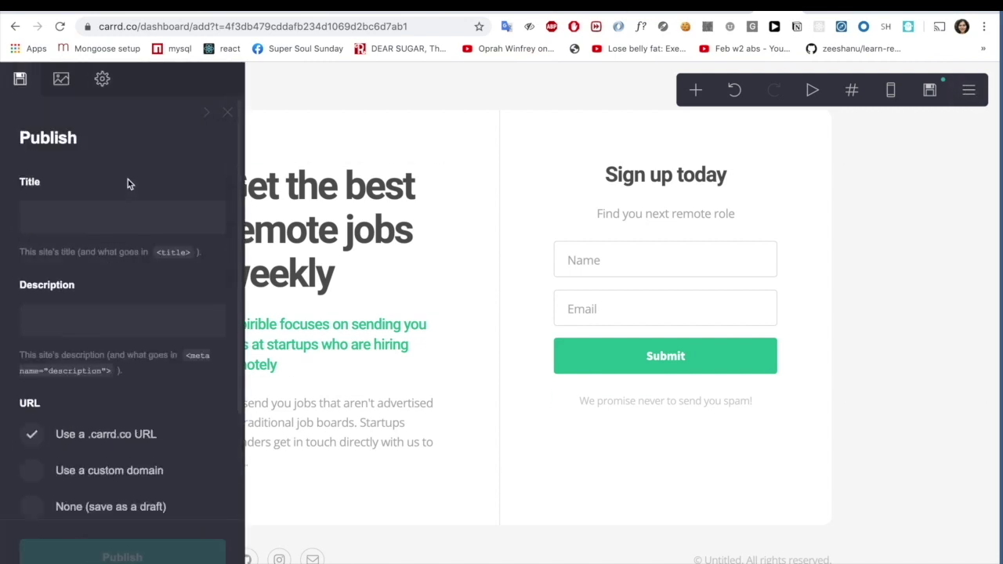
left_click(102, 220)
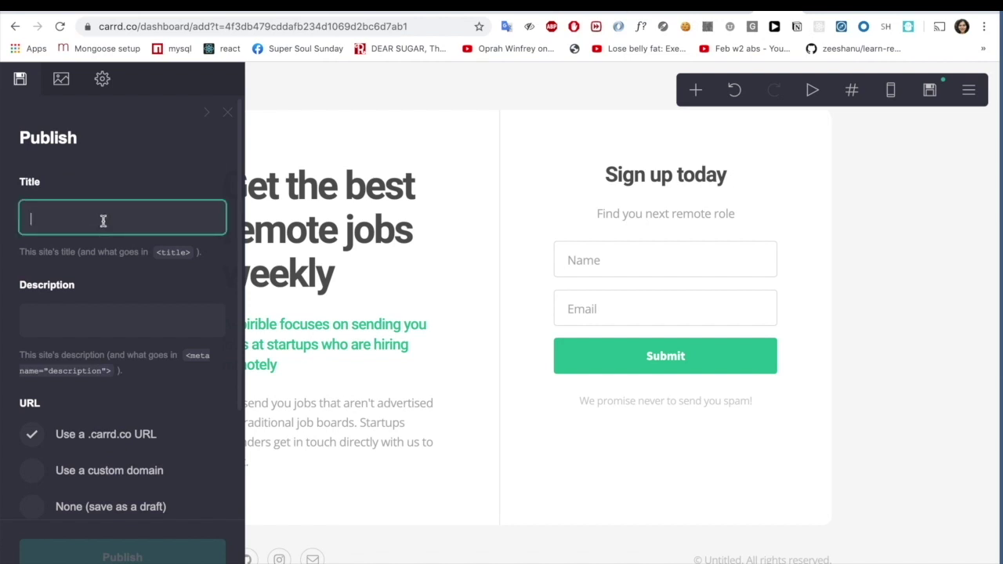
type("Get remote jobs weekly")
left_click(68, 312)
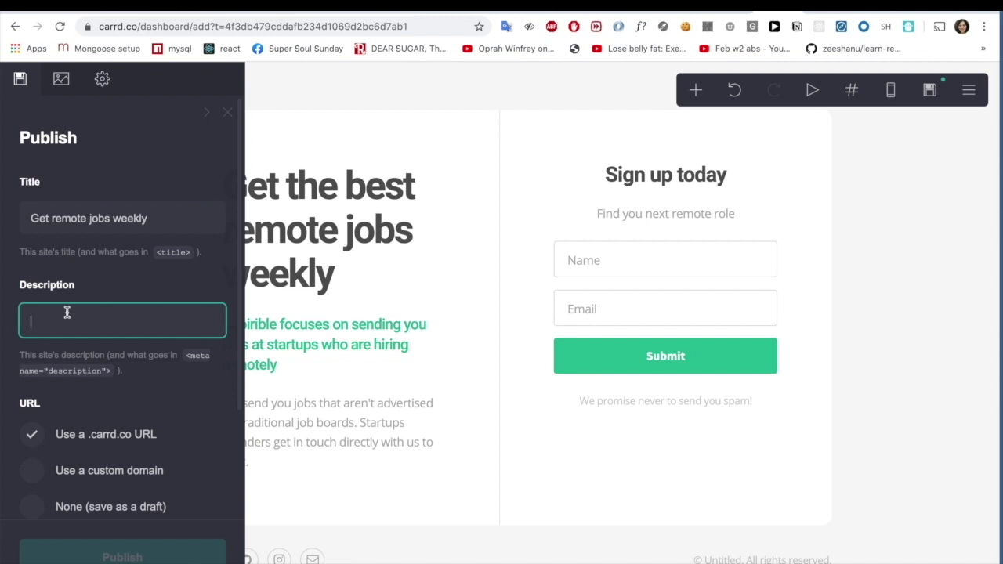
type("Aspirible sends you startup ")
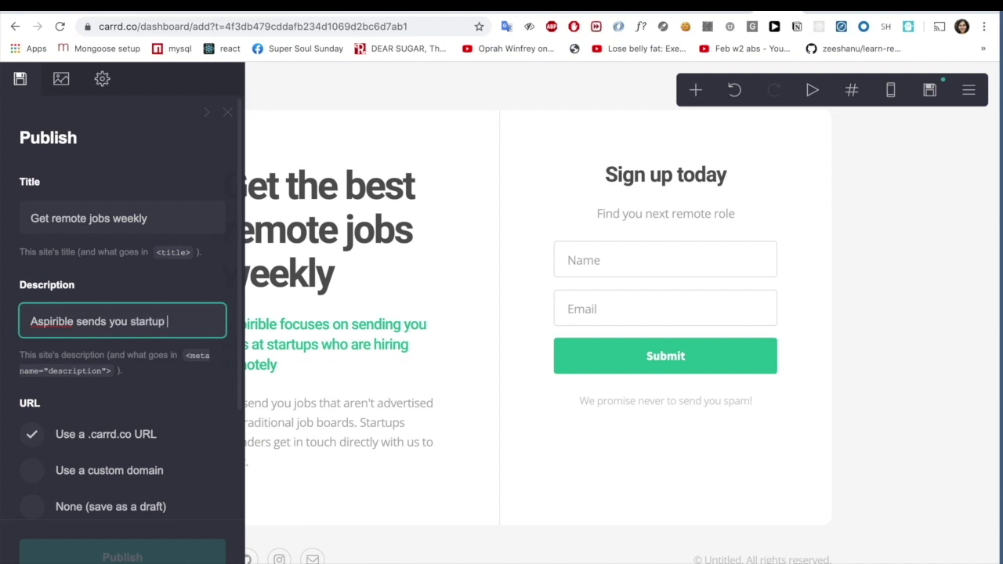
type("jobs weekl")
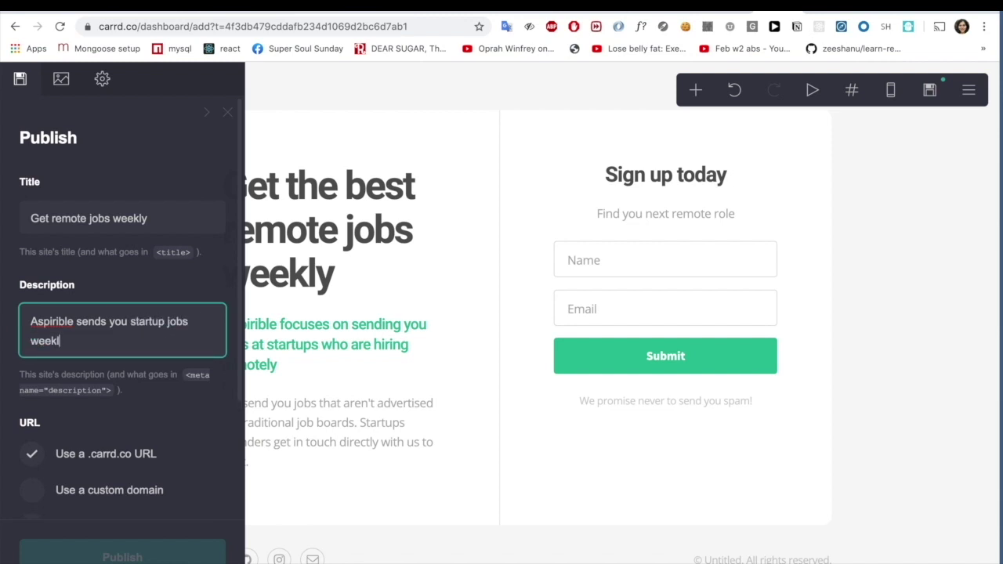
type("y which are remote")
- Use the newsletterremotetest.carrd.co address and publish the site
scroll(77, 363, "down", 2)
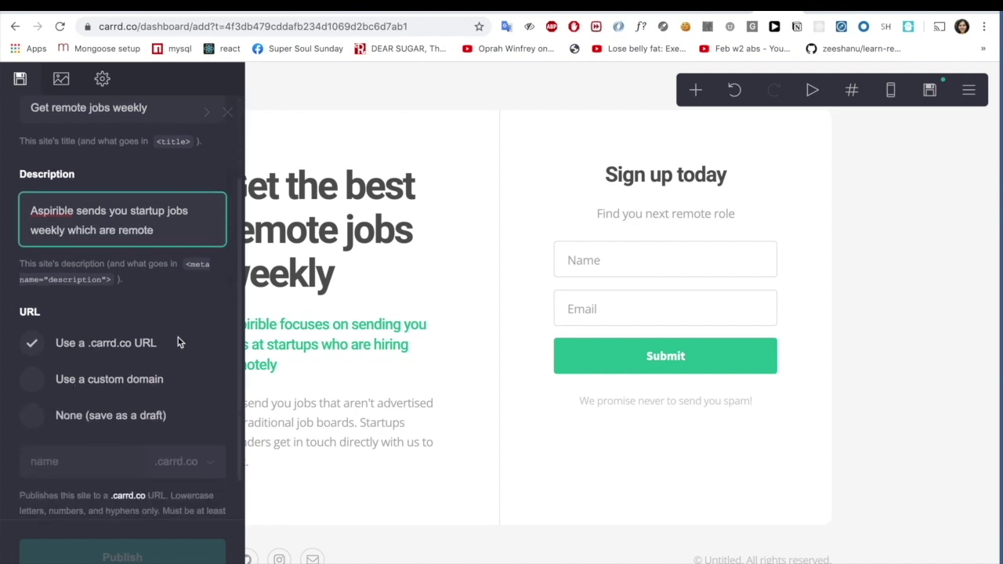
left_click(93, 460)
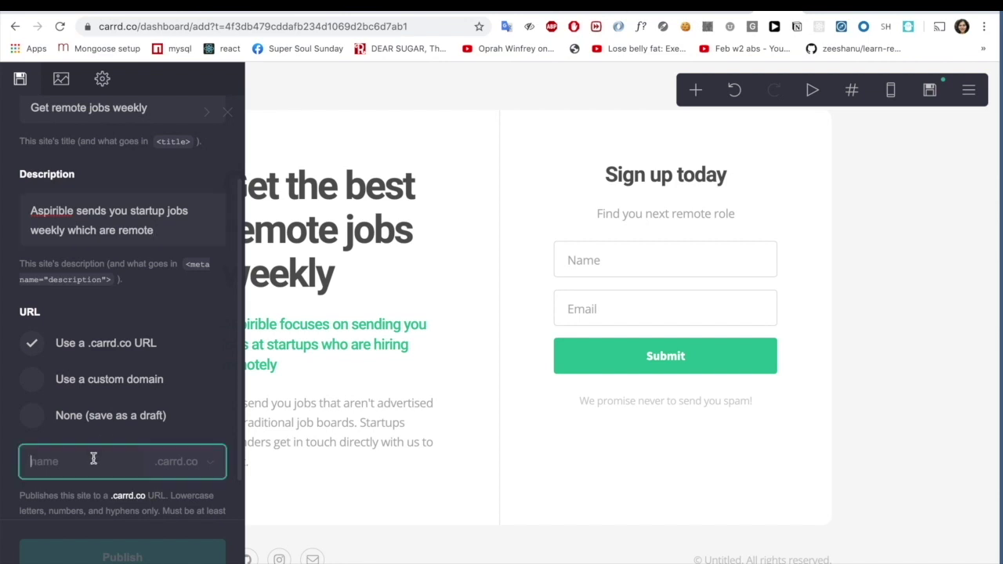
type("newsletterremotetest")
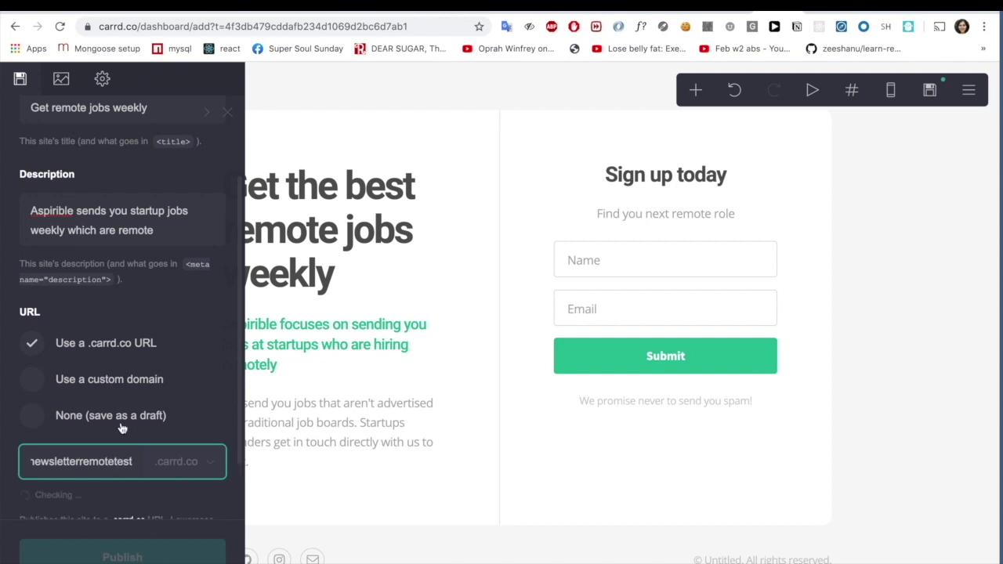
scroll(121, 427, "down", 2)
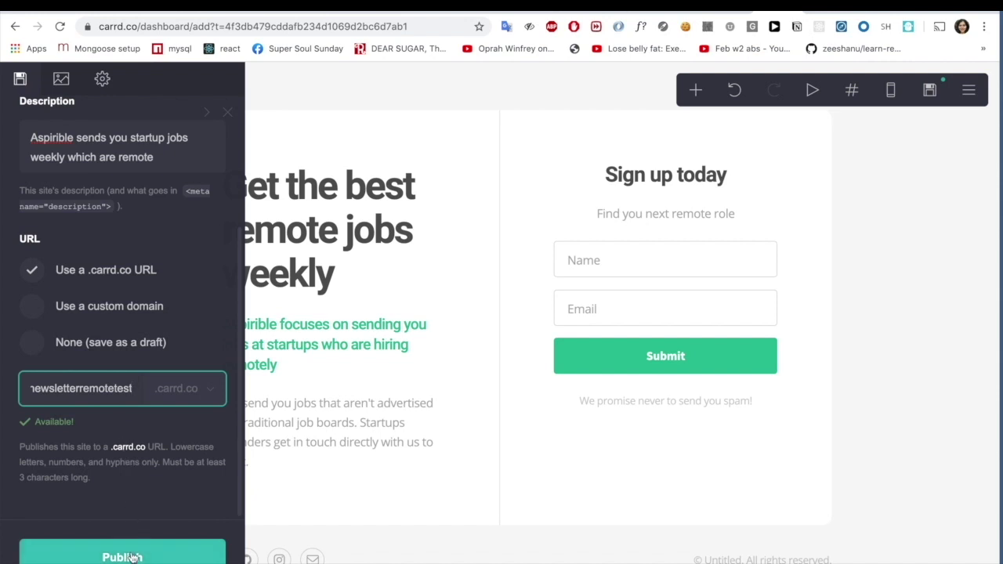
scroll(152, 349, "up", 3)
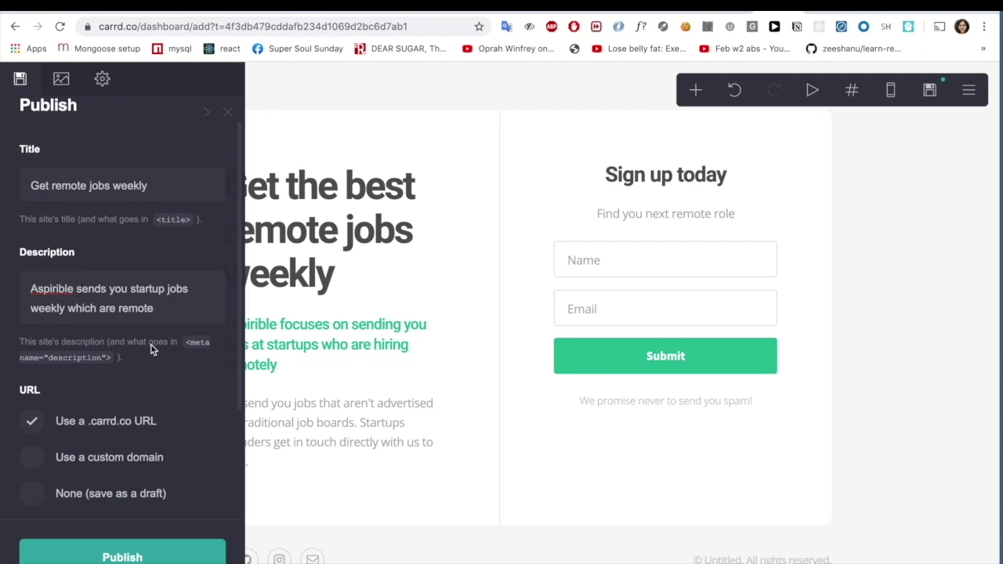
scroll(152, 350, "down", 3)
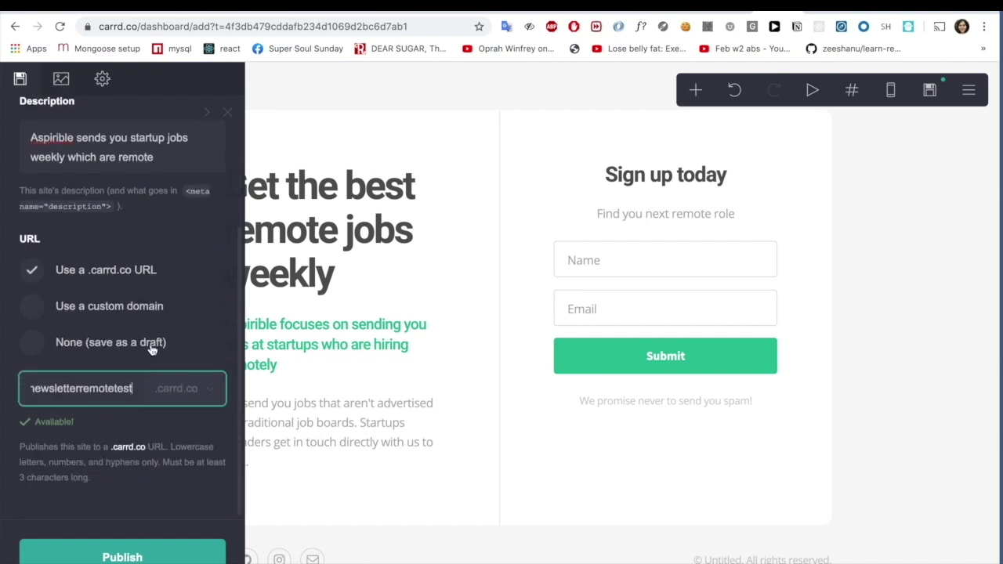
left_click(123, 553)
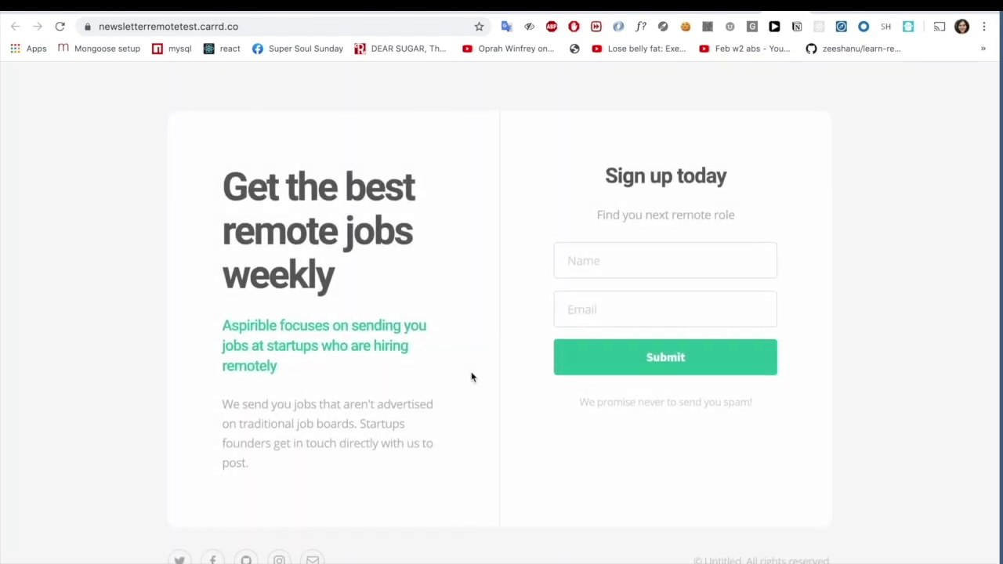
- Submit a test sign-up on the live page with a test name and e-mail address
left_click(665, 259)
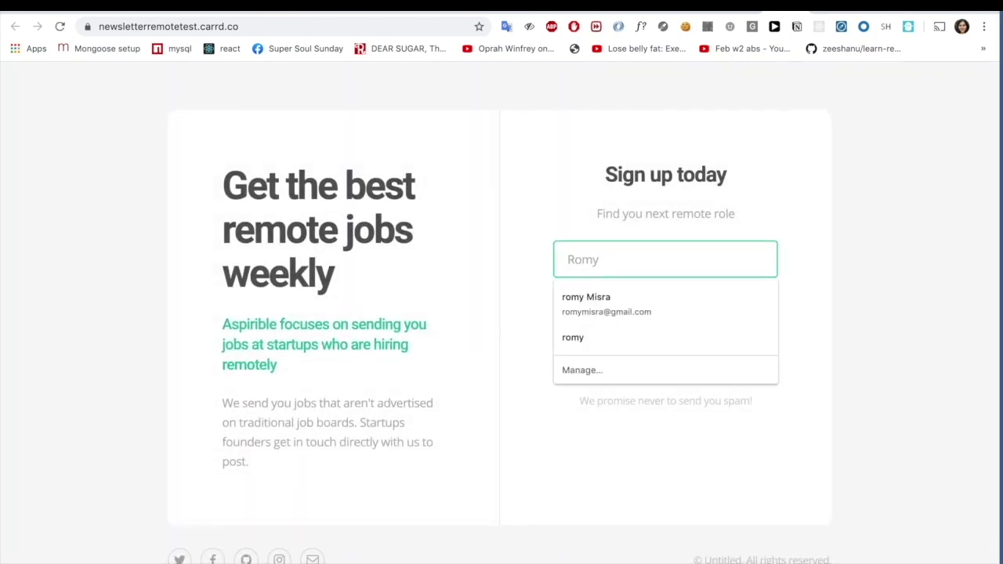
left_click(525, 220)
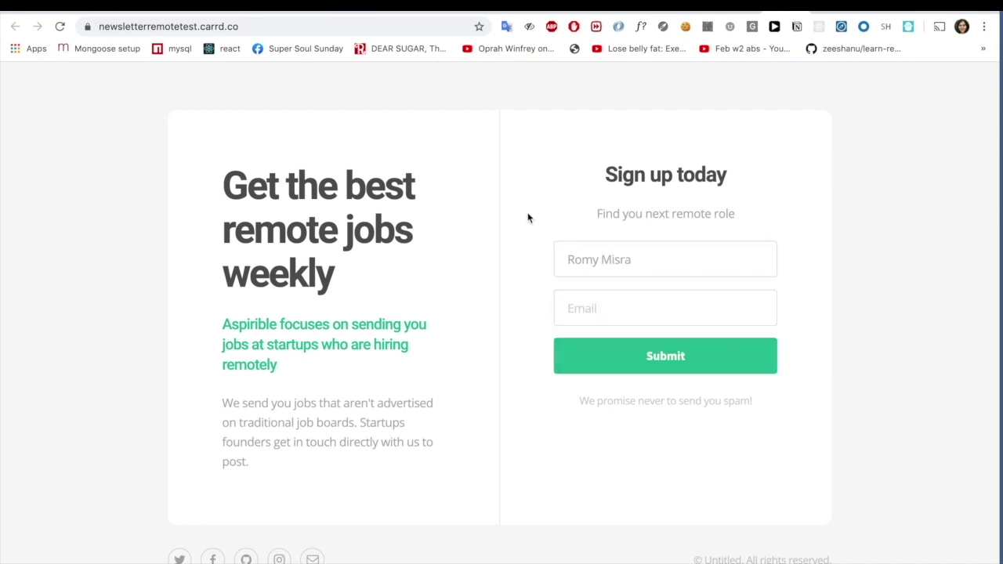
left_click(590, 312)
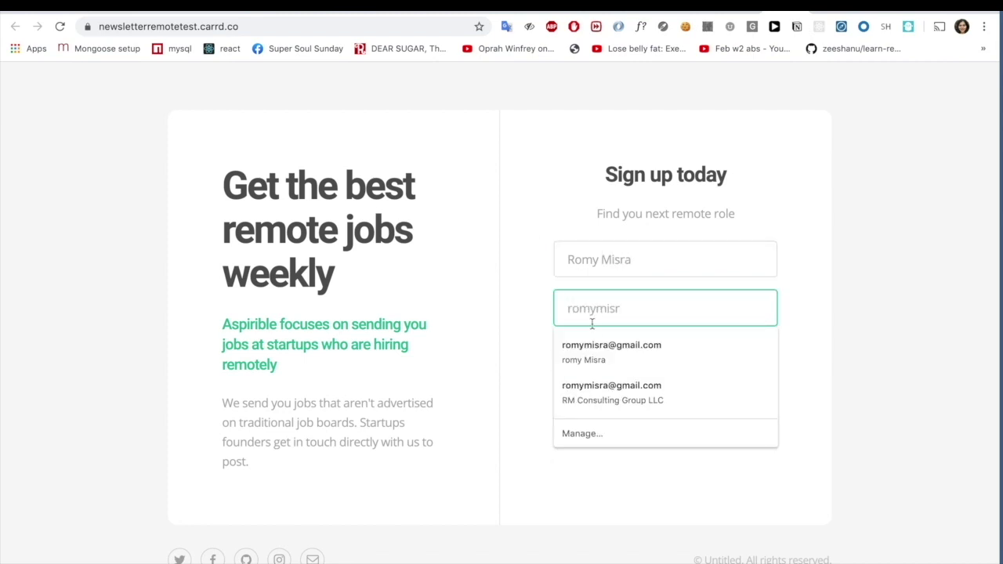
left_click(600, 350)
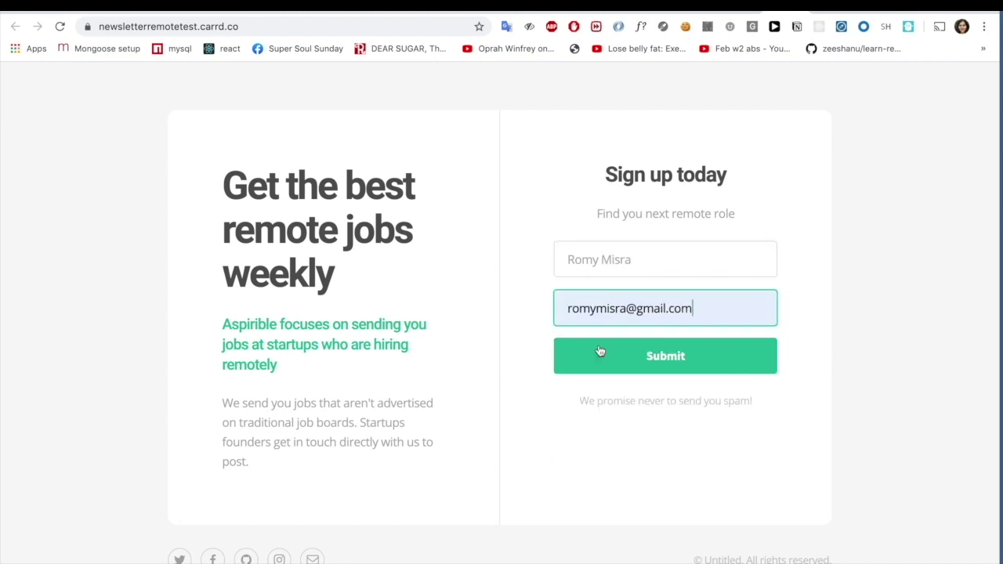
left_click(690, 356)
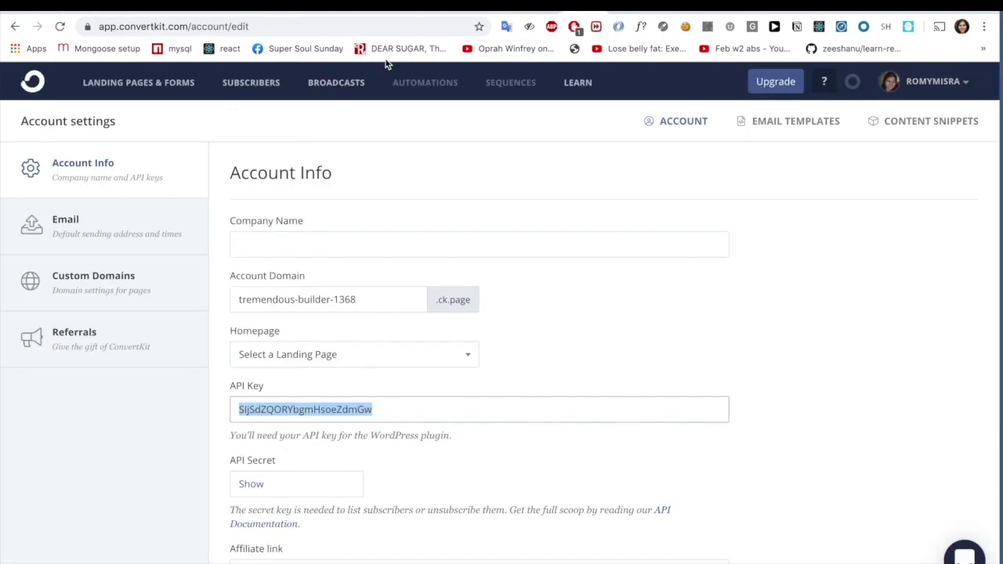
- Check ConvertKit's Landing Pages & Forms overview, where the Aspirible Signup form shows 1 subscriber
left_click(151, 88)
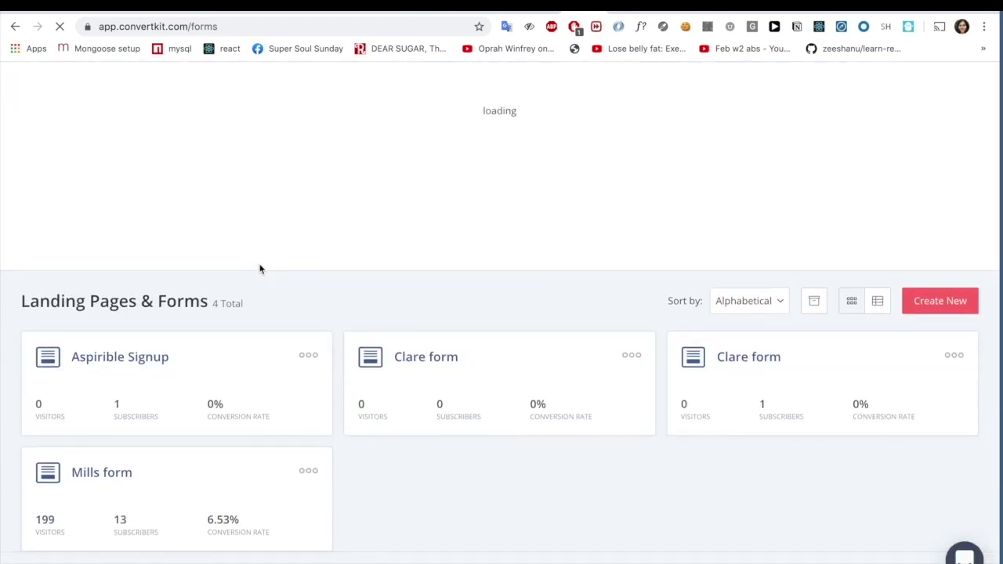
scroll(703, 406, "down", 1)
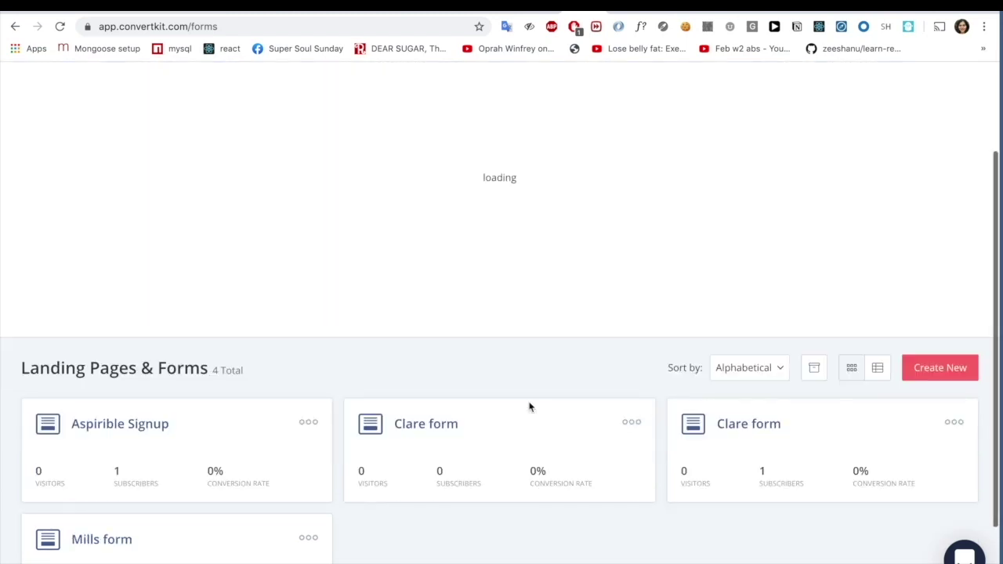
scroll(163, 444, "down", 2)
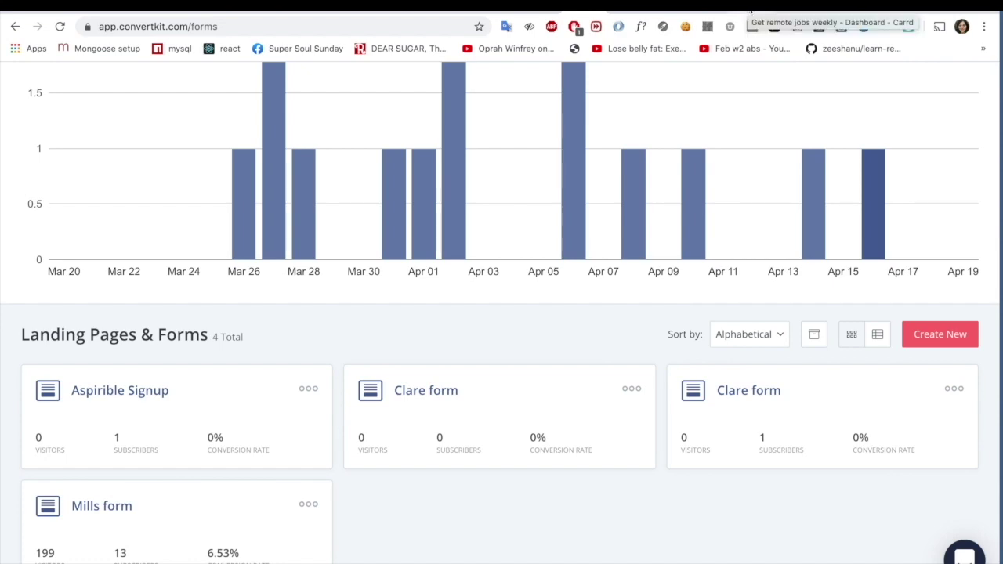
left_click(749, 12)
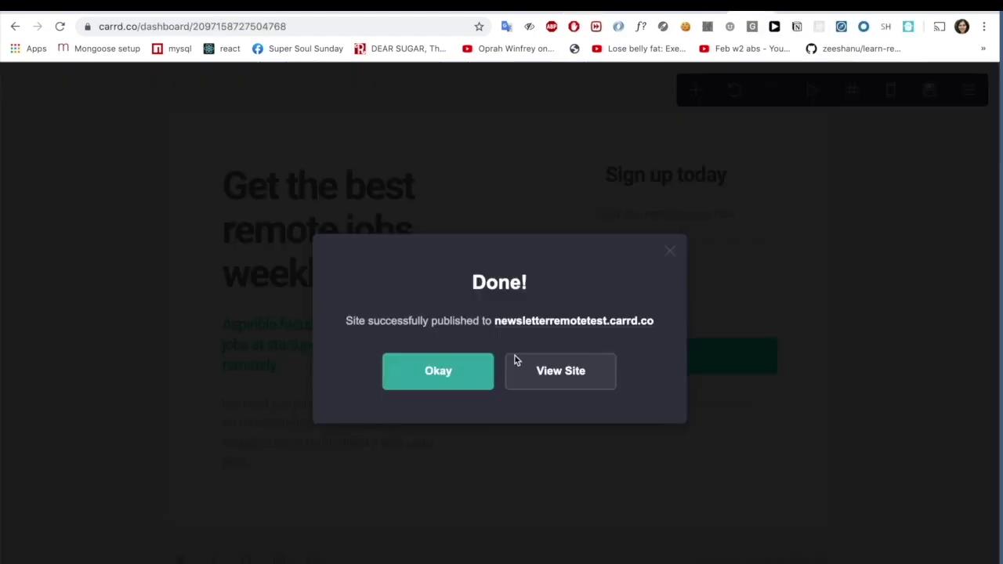
- Select the web address of the live newsletterremotetest.carrd.co site
left_click(473, 365)
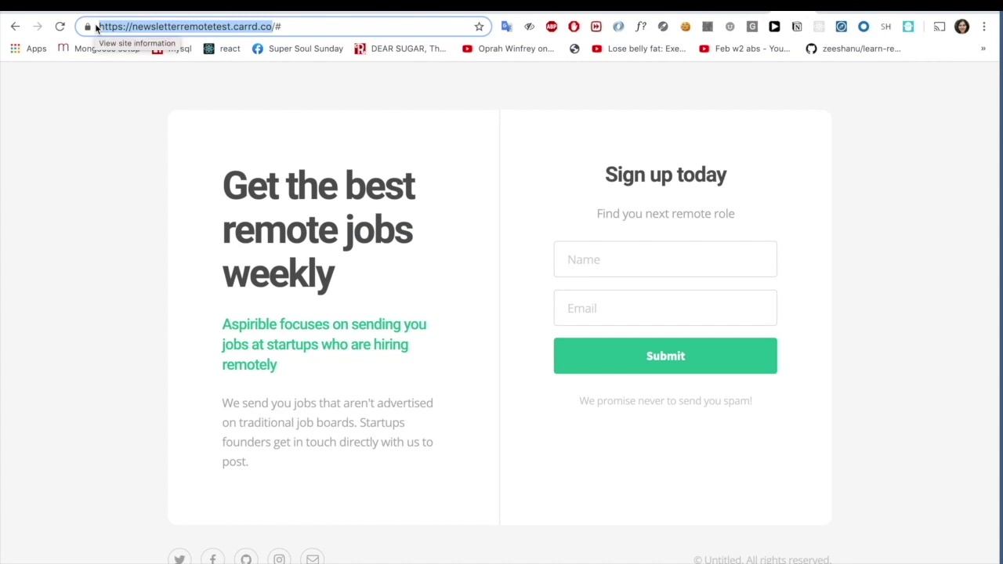